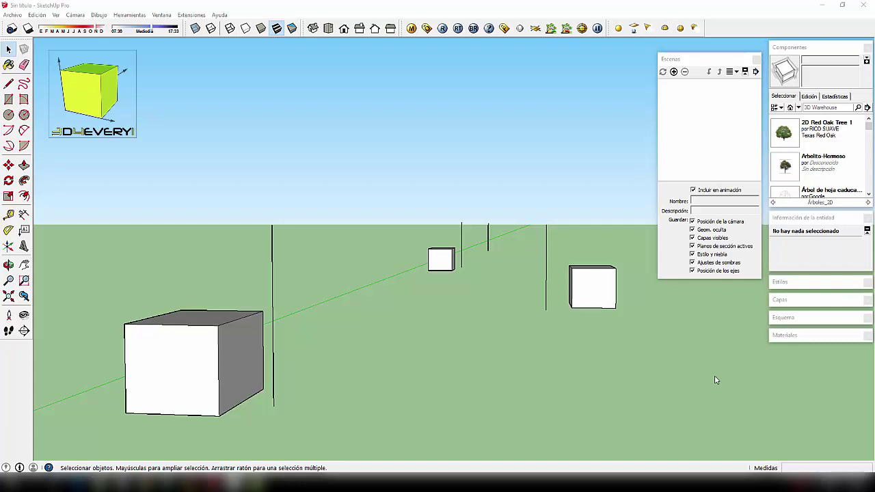
Frame the boxes and human figure and save that view as a scene
scroll(557, 319, down, 1)
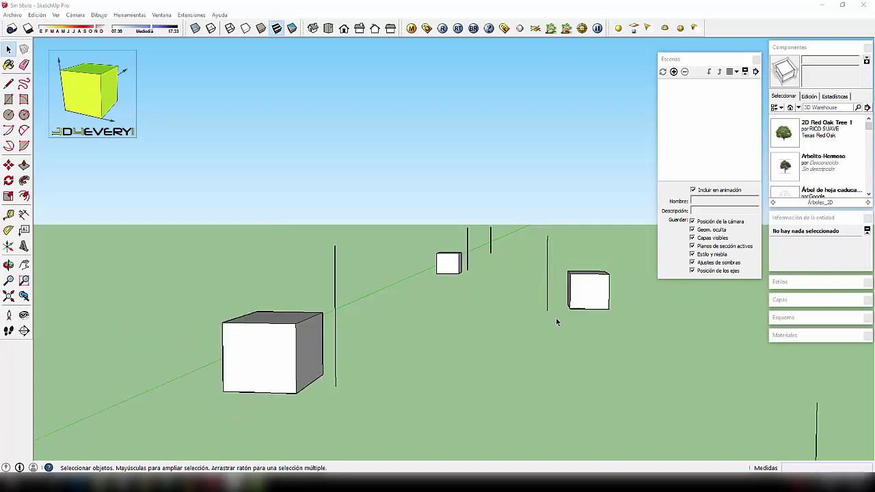
scroll(556, 318, down, 3)
scroll(557, 322, down, 3)
mouse_move(578, 387)
middle_down()
mouse_move(564, 356)
mouse_move(451, 375)
mouse_move(564, 377)
mouse_move(514, 371)
mouse_move(452, 387)
mouse_move(496, 380)
middle_up()
scroll(504, 373, up, 3)
mouse_move(463, 352)
middle_down()
mouse_move(487, 363)
mouse_move(474, 365)
mouse_move(497, 392)
mouse_move(477, 384)
mouse_move(499, 372)
mouse_move(416, 397)
mouse_move(340, 400)
middle_up()
scroll(490, 347, up, 3)
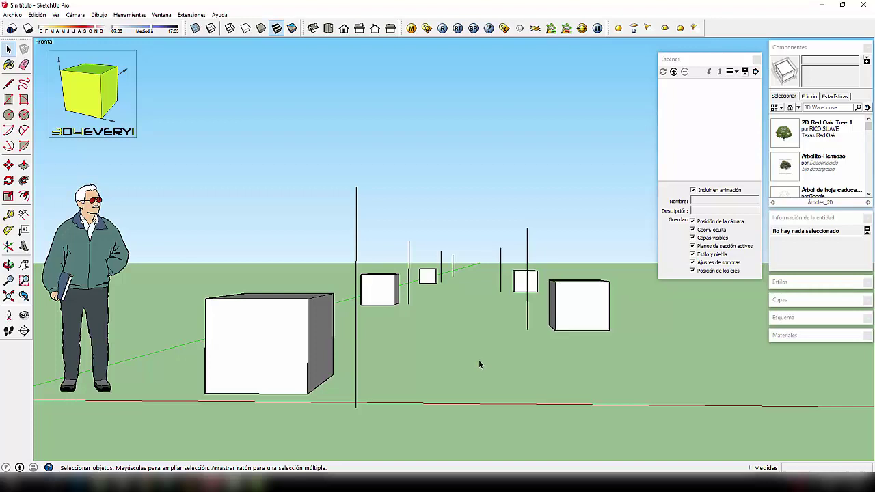
middle_drag(488, 377, 451, 380)
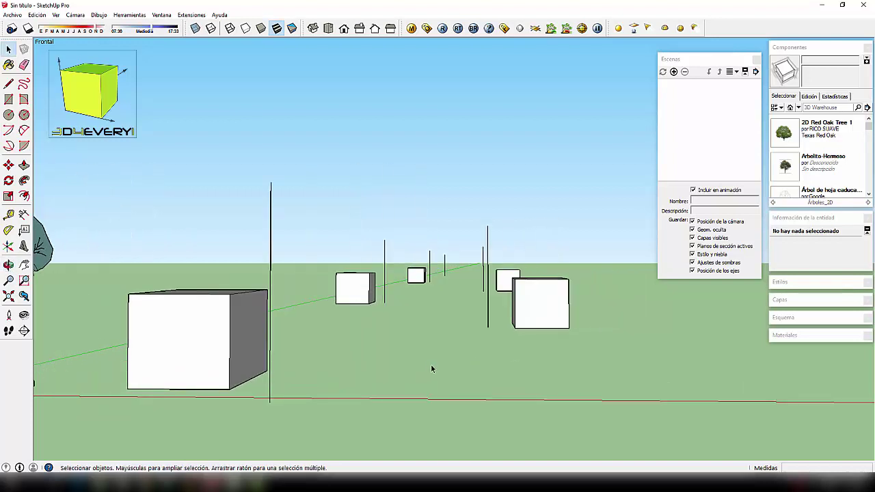
mouse_move(446, 369)
middle_down()
mouse_move(394, 367)
mouse_move(445, 399)
mouse_move(430, 396)
mouse_move(465, 354)
mouse_move(410, 367)
mouse_move(383, 360)
middle_up()
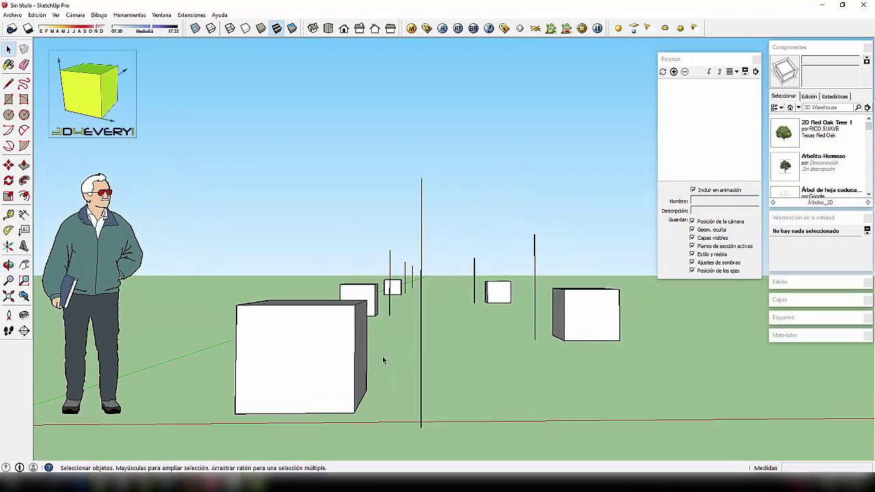
click(674, 71)
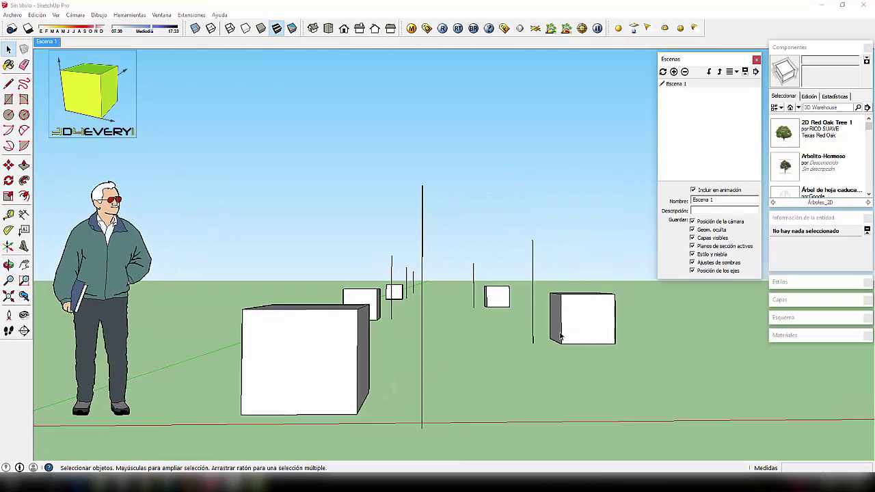
Move to a new viewpoint among the boxes framing the boxes and poles
mouse_move(559, 336)
middle_down()
mouse_move(572, 332)
mouse_move(553, 308)
mouse_move(528, 349)
mouse_move(549, 361)
mouse_move(475, 341)
mouse_move(468, 367)
mouse_move(477, 355)
mouse_move(454, 304)
middle_up()
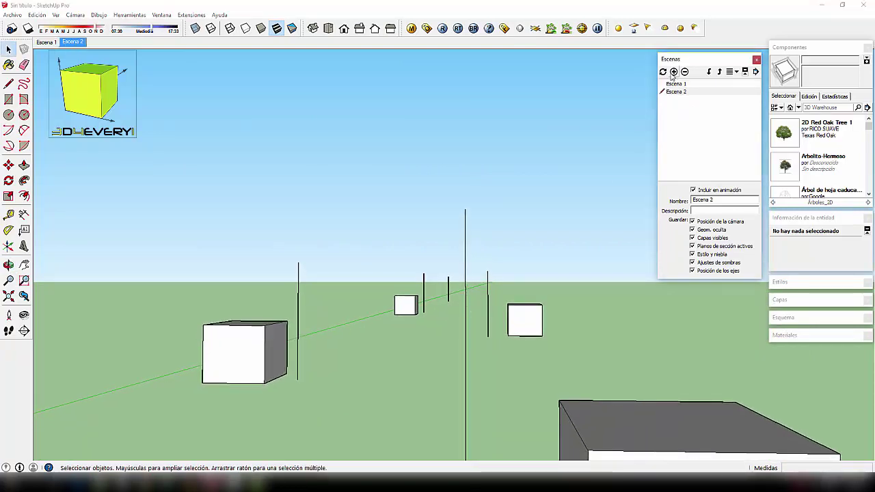
scroll(283, 333, up, 2)
scroll(281, 329, up, 2)
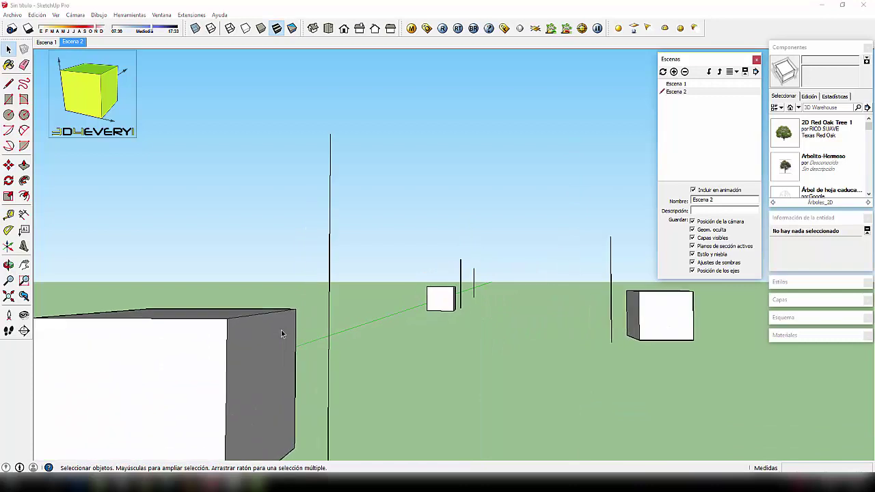
scroll(281, 329, up, 1)
mouse_move(435, 311)
middle_down()
mouse_move(421, 336)
mouse_move(430, 391)
middle_up()
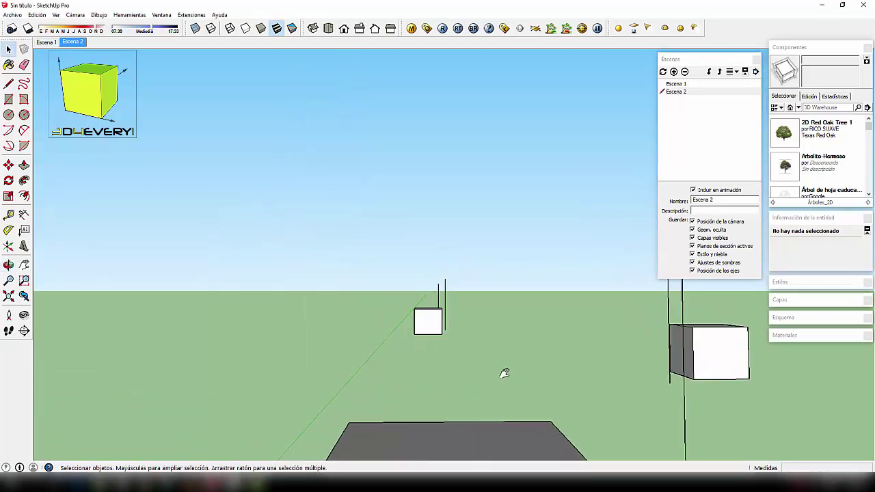
mouse_move(503, 373)
middle_down()
mouse_move(316, 369)
mouse_move(545, 351)
mouse_move(429, 352)
mouse_move(458, 361)
mouse_move(483, 349)
mouse_move(481, 330)
middle_up()
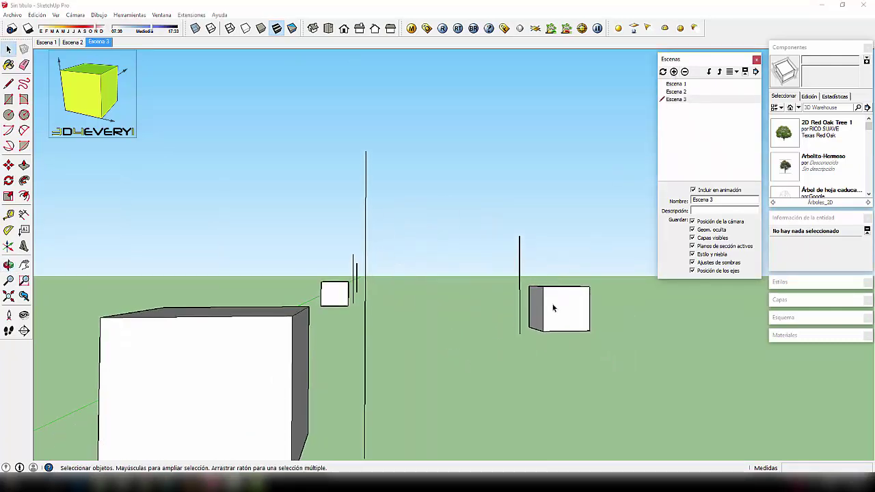
scroll(553, 308, up, 2)
scroll(538, 298, up, 2)
scroll(538, 297, up, 3)
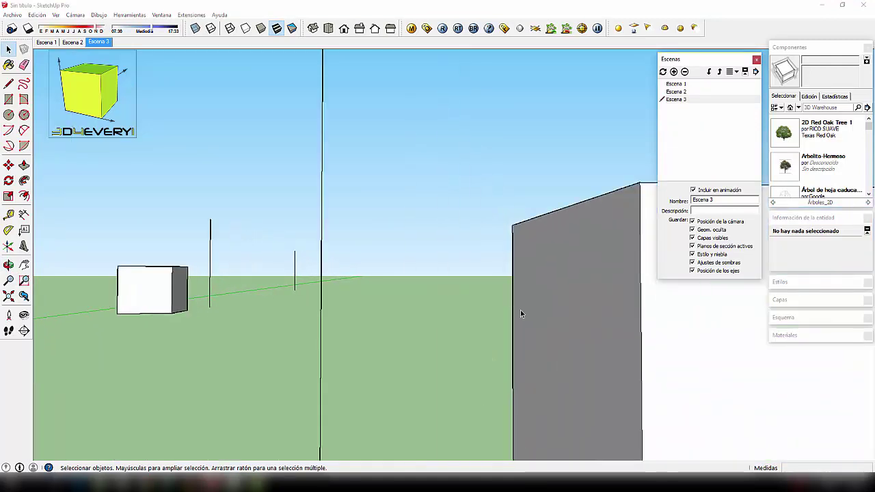
Frame the large box and poles from above, then return to Escena 1
mouse_move(521, 313)
middle_down()
mouse_move(531, 312)
mouse_move(566, 362)
mouse_move(561, 354)
middle_up()
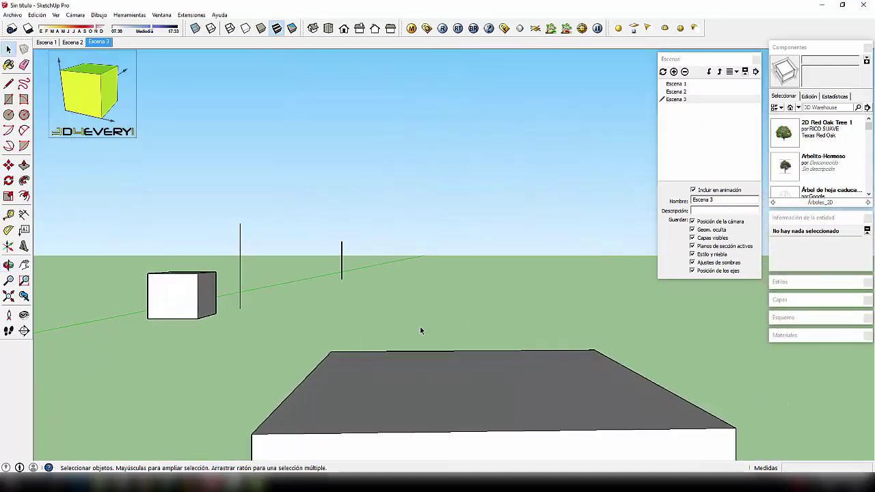
mouse_move(420, 330)
middle_down()
mouse_move(391, 333)
mouse_move(511, 390)
mouse_move(549, 394)
mouse_move(527, 391)
middle_up()
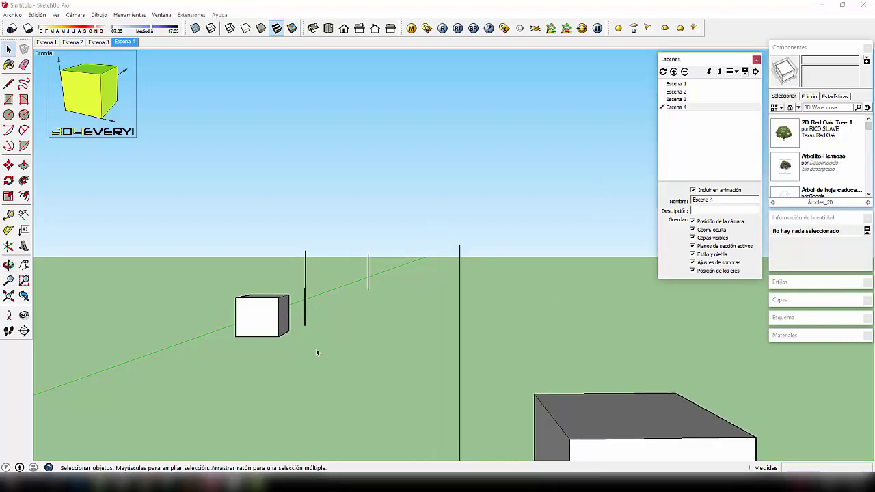
scroll(253, 303, up, 2)
scroll(253, 303, up, 3)
scroll(318, 335, up, 1)
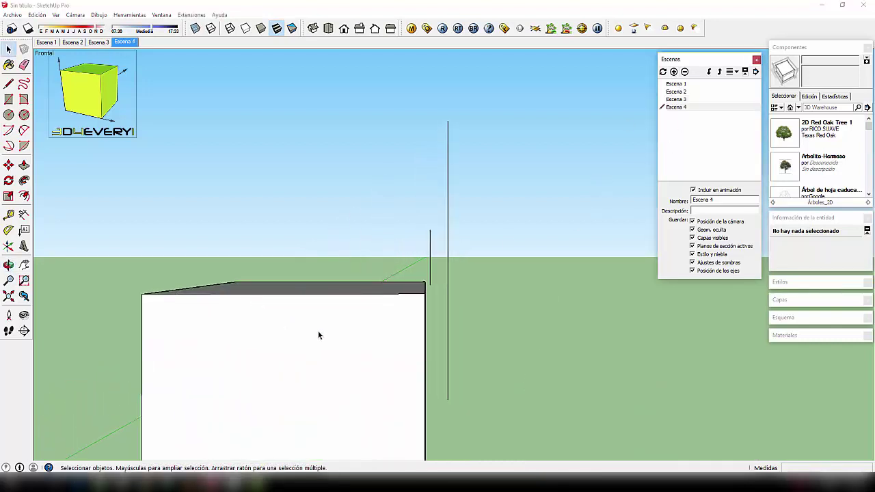
mouse_move(408, 326)
middle_down()
mouse_move(394, 350)
mouse_move(447, 408)
middle_up()
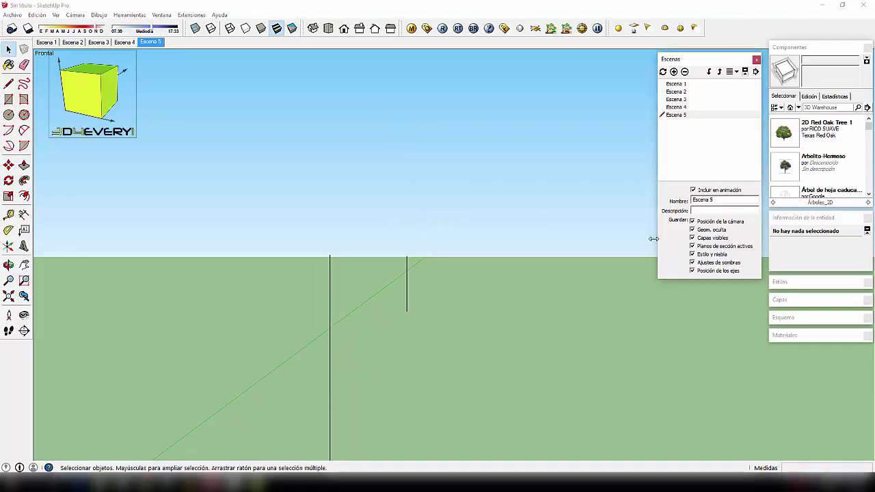
click(46, 42)
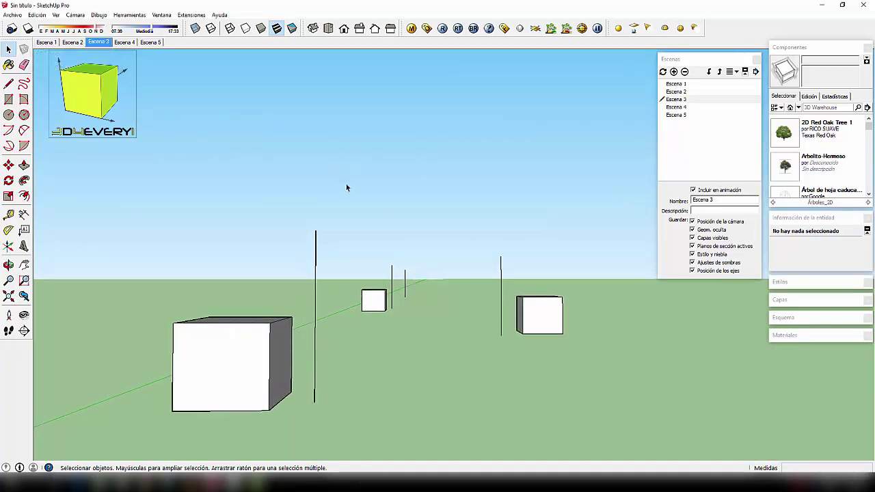
mouse_move(347, 181)
middle_down()
mouse_move(326, 208)
mouse_move(348, 287)
mouse_move(301, 257)
middle_up()
scroll(320, 242, up, 2)
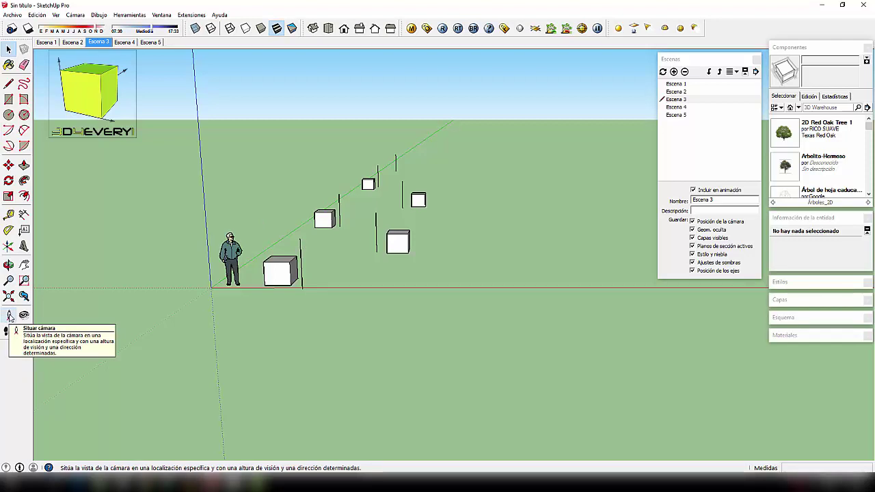
Place the camera on the ground at 2.00 m eye height and look up toward the sky
click(9, 316)
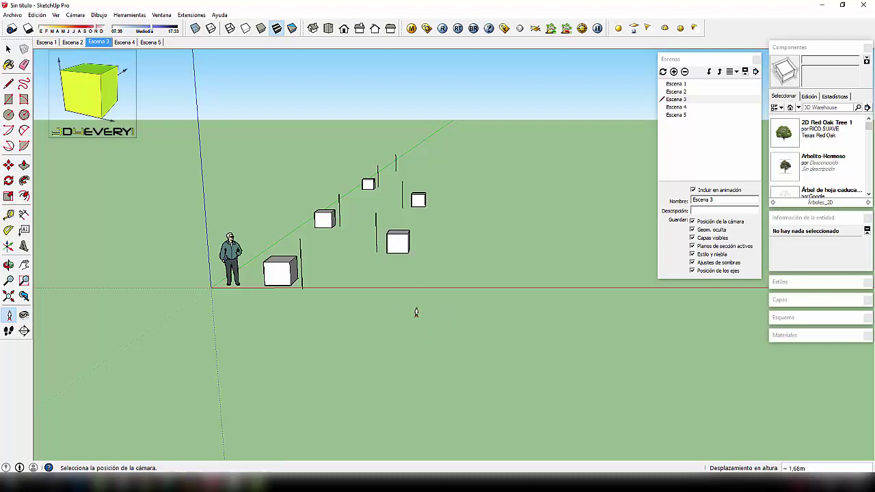
drag(383, 311, 383, 312)
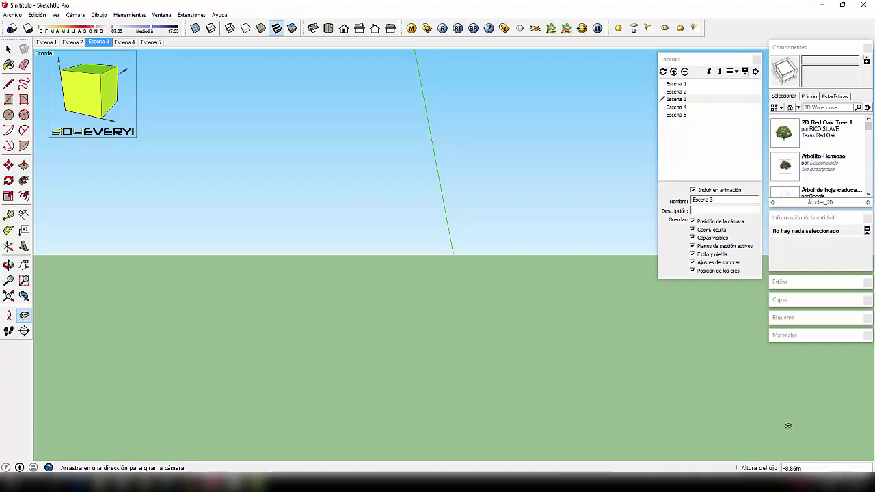
text(2)
key(Return)
text(2)
key(Return)
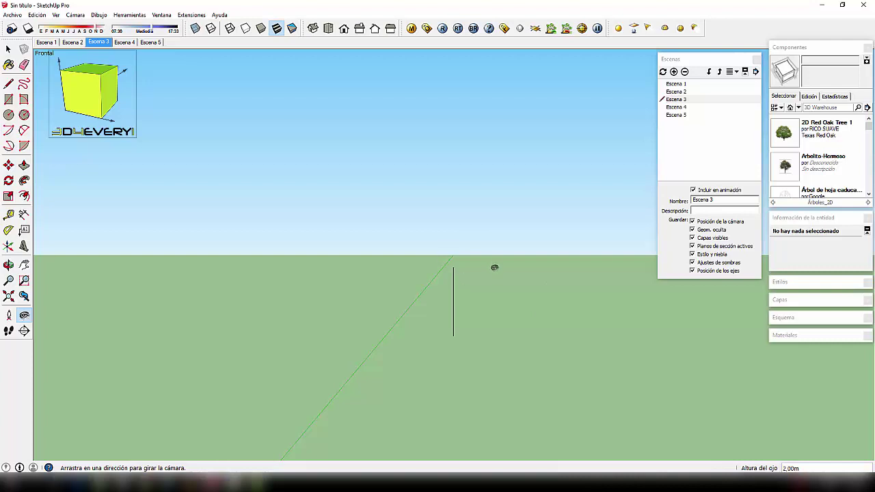
mouse_move(479, 194)
mouse_down()
mouse_move(275, 194)
mouse_move(806, 232)
mouse_move(484, 255)
mouse_move(486, 196)
mouse_move(459, 178)
mouse_up()
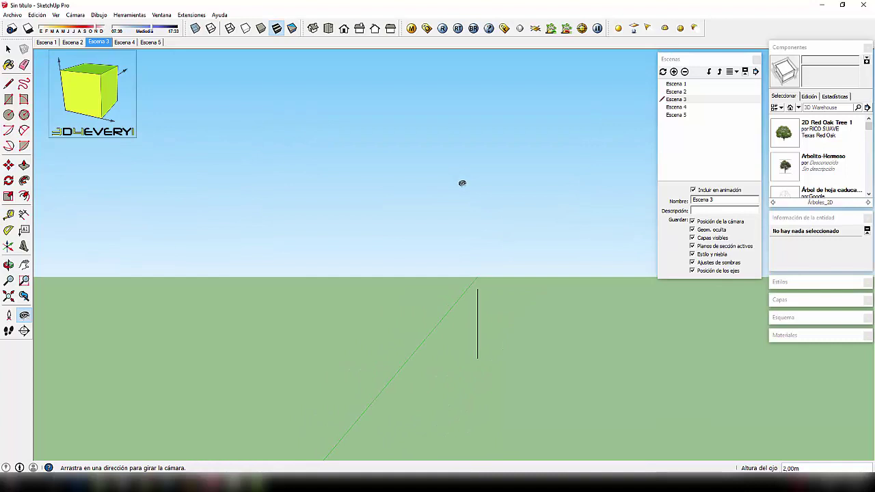
mouse_move(505, 207)
mouse_down()
mouse_move(189, 230)
mouse_move(474, 242)
mouse_move(786, 339)
mouse_move(441, 158)
mouse_move(187, 188)
mouse_move(386, 225)
mouse_move(258, 227)
mouse_up()
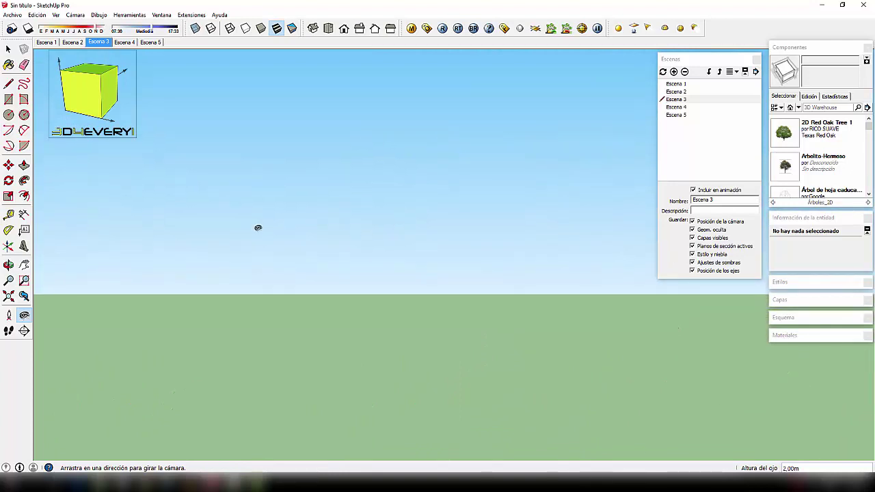
key(space)
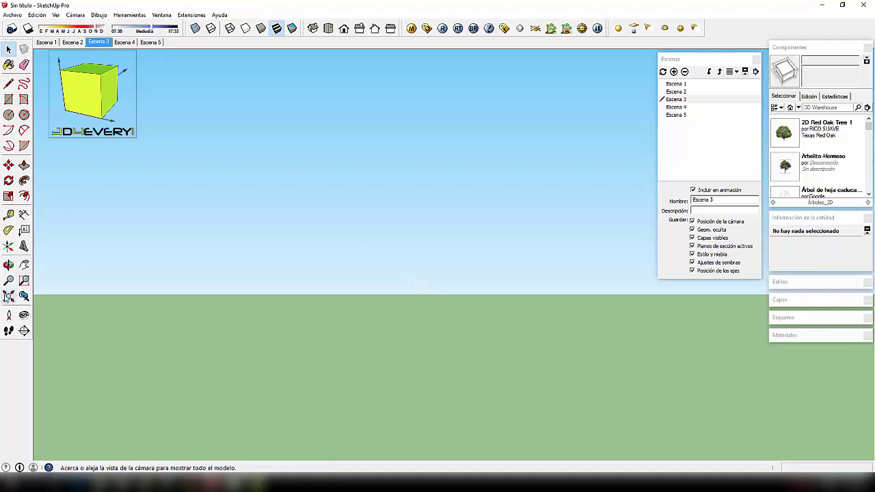
Zoom to the whole model and orbit to see all boxes and axes
click(9, 295)
mouse_move(333, 333)
middle_down()
mouse_move(303, 322)
mouse_move(337, 359)
mouse_move(462, 368)
mouse_move(400, 370)
middle_up()
scroll(303, 322, down, 3)
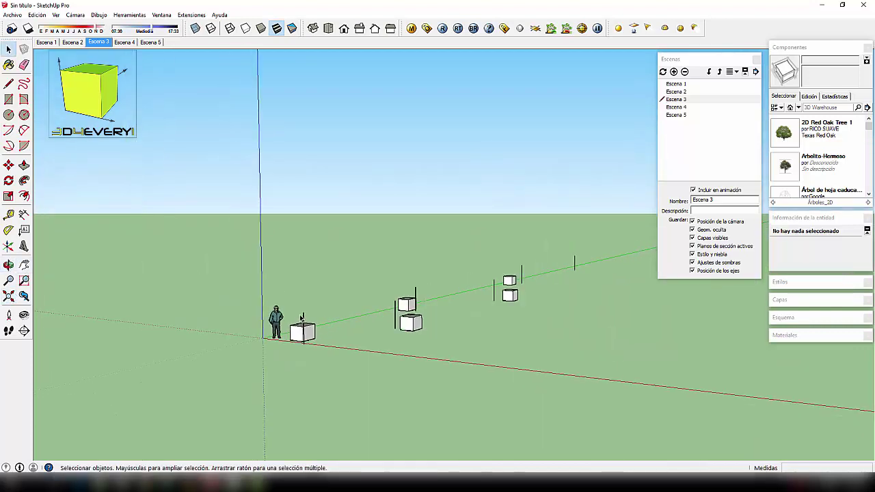
scroll(461, 366, up, 2)
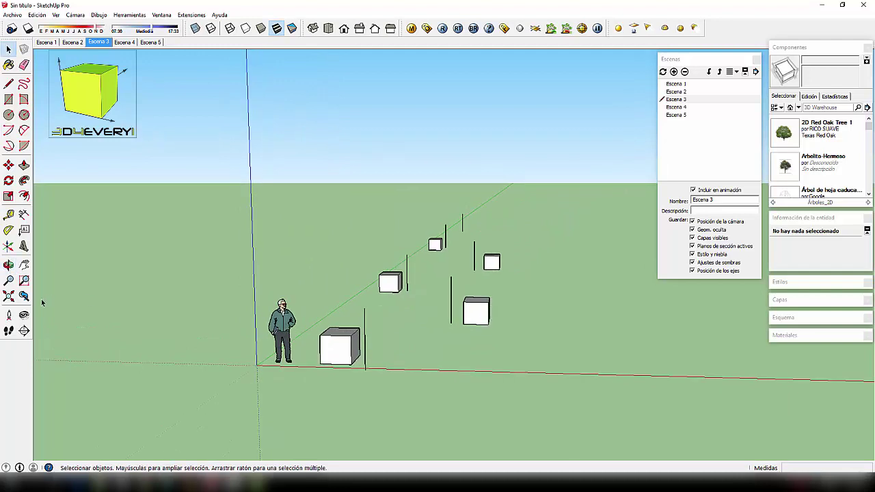
Place a 1.60 m eye-level camera near the first pole, aimed down the row of boxes
click(8, 314)
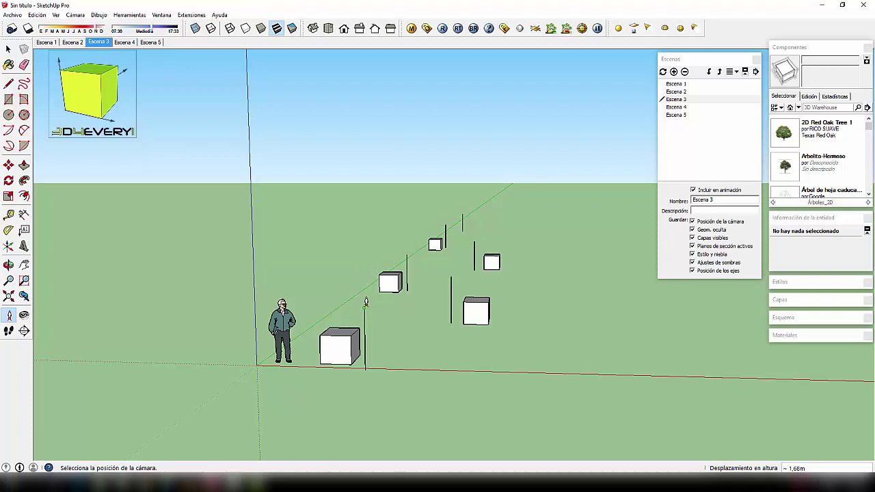
mouse_move(364, 306)
mouse_down()
mouse_move(292, 209)
mouse_move(437, 195)
mouse_move(462, 205)
mouse_up()
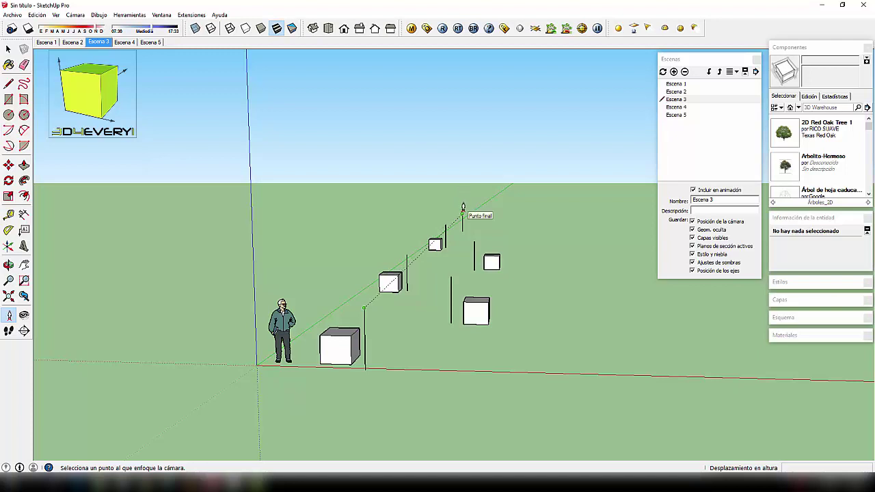
drag(462, 207, 374, 307)
drag(427, 229, 462, 207)
drag(462, 208, 463, 208)
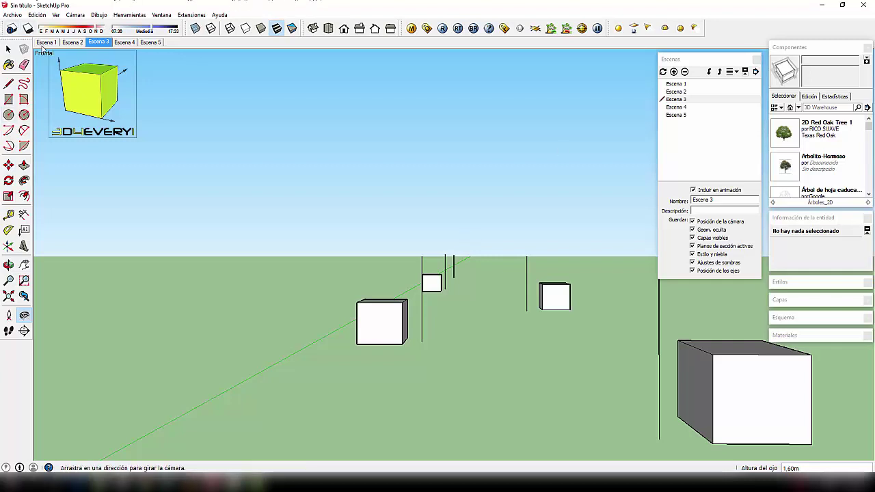
Delete all five scenes, then save the current view as a new Escena 1
drag(698, 129, 677, 85)
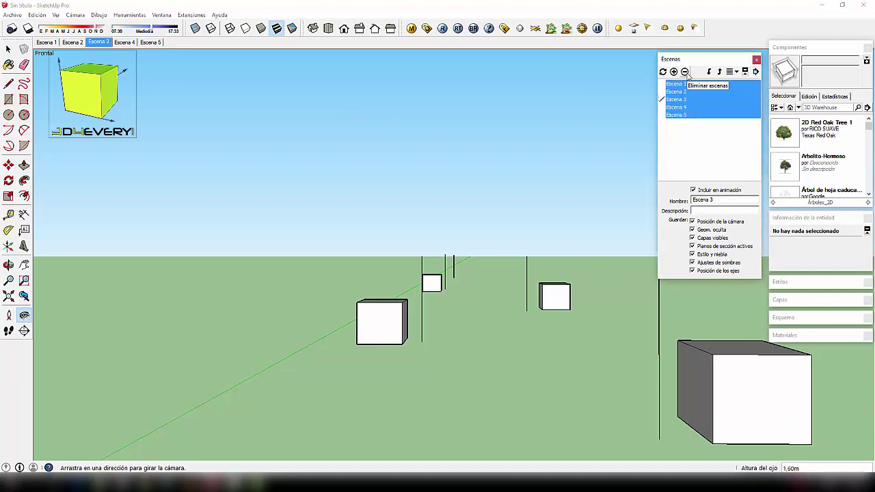
click(684, 72)
click(716, 196)
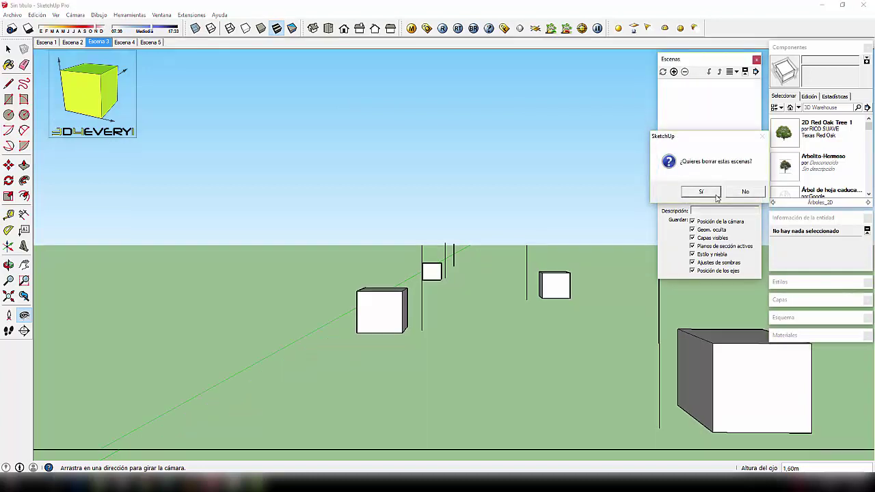
click(716, 196)
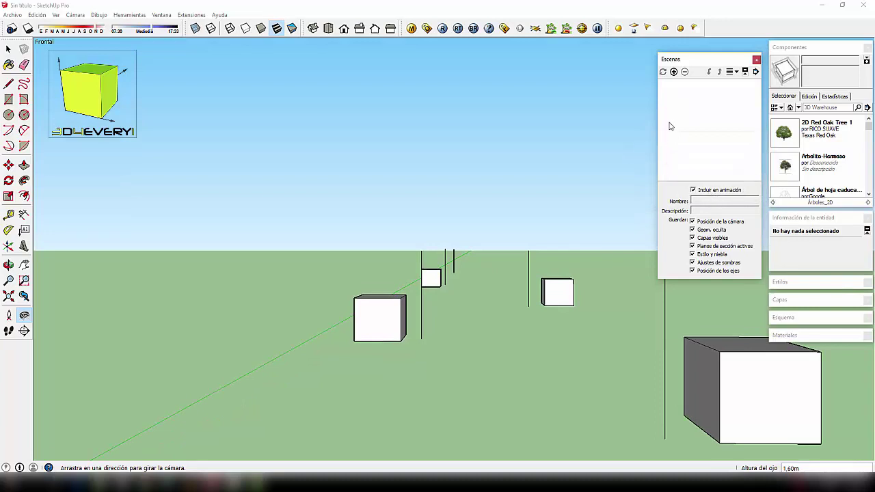
click(674, 72)
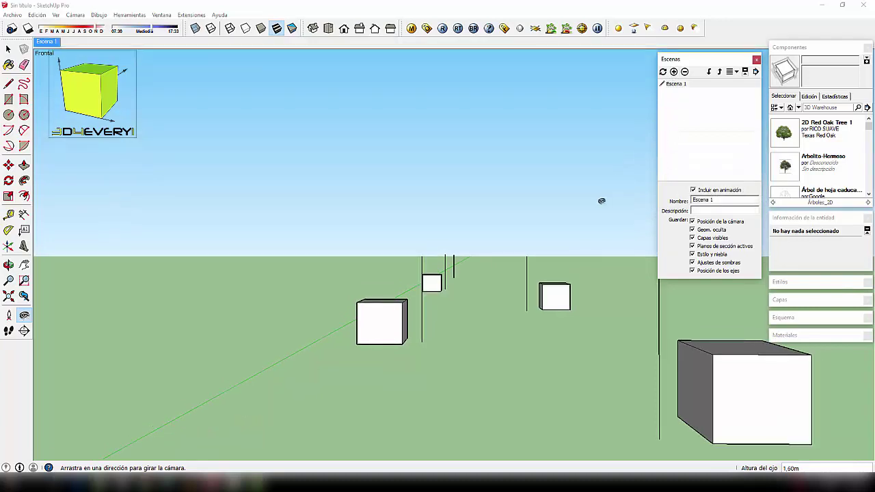
Save an eye-level view aimed at the far pole as Escena 2
mouse_move(393, 227)
mouse_down()
mouse_move(378, 251)
mouse_move(371, 237)
mouse_move(404, 283)
mouse_up()
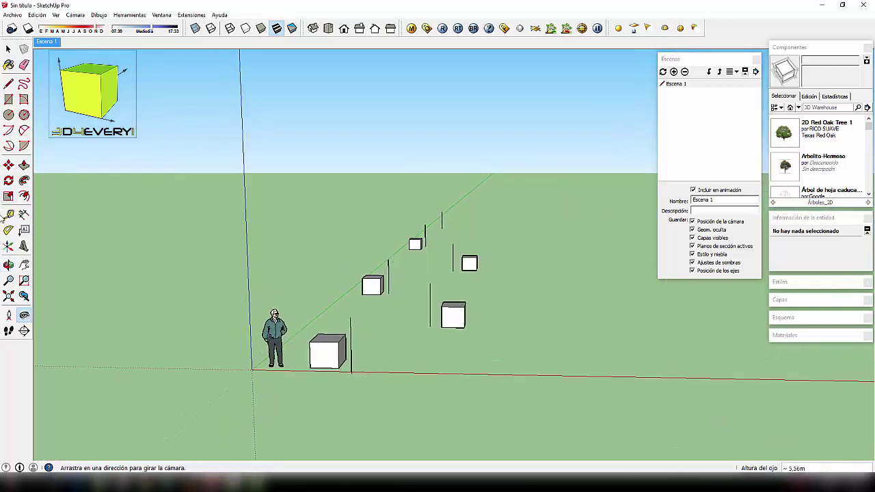
click(9, 314)
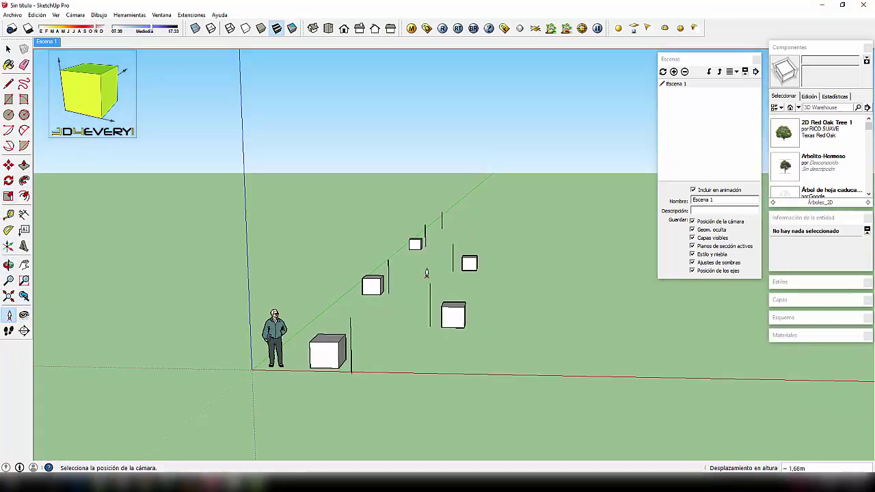
drag(429, 280, 442, 207)
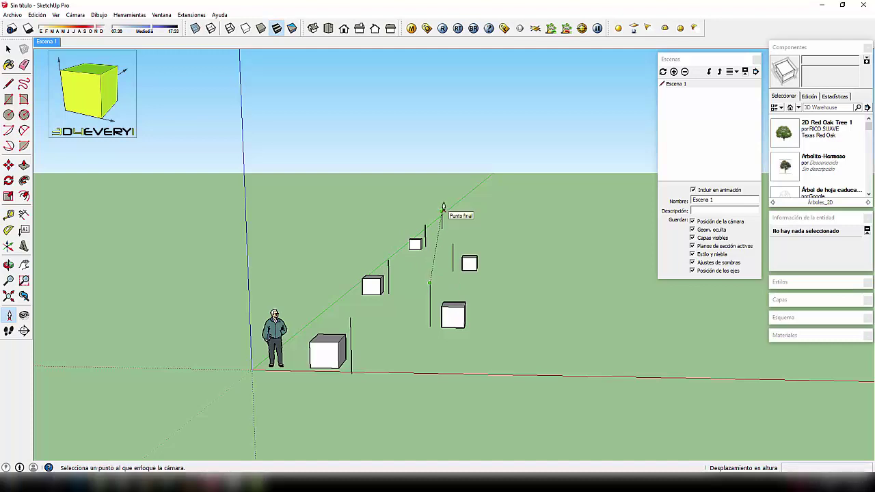
click(443, 208)
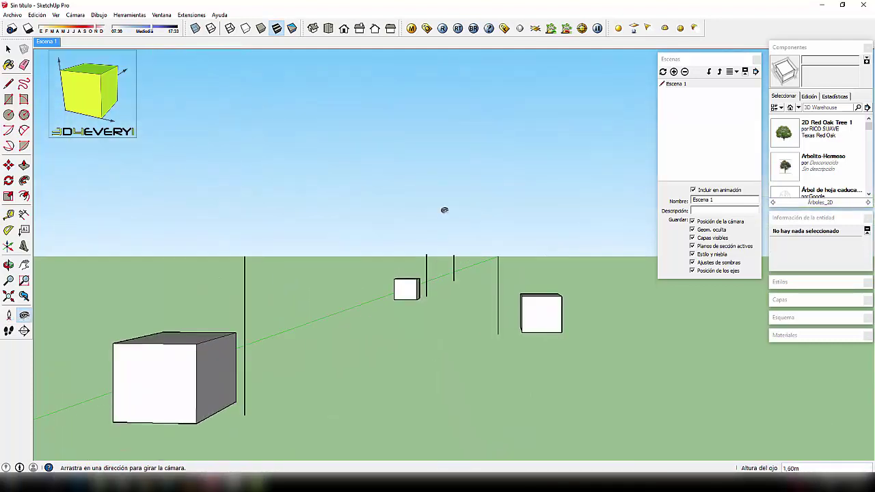
click(673, 72)
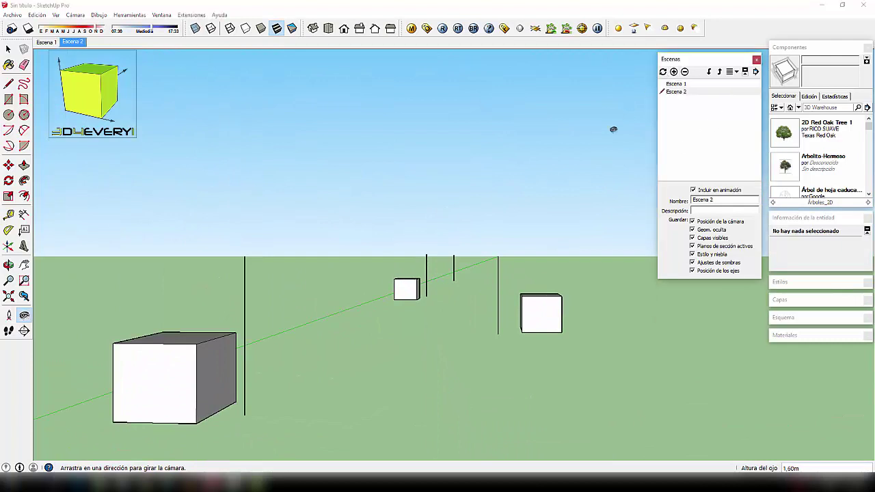
Save an eye-level view looking along the poles as Escena 3
mouse_move(613, 129)
mouse_down()
mouse_move(540, 199)
mouse_move(504, 196)
mouse_up()
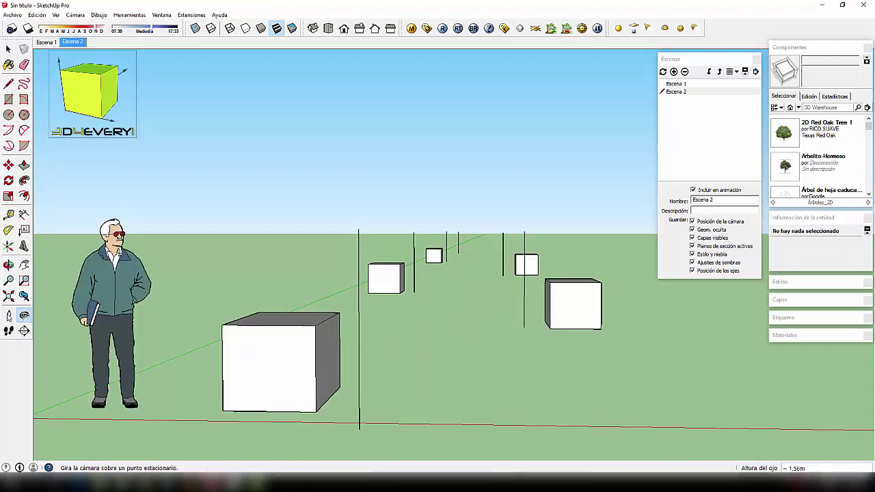
click(9, 315)
middle_drag(387, 313, 412, 248)
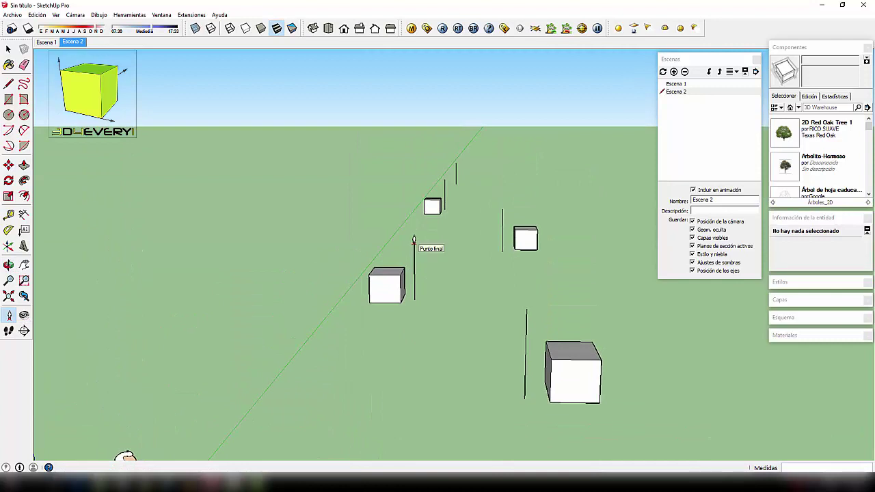
drag(413, 241, 457, 161)
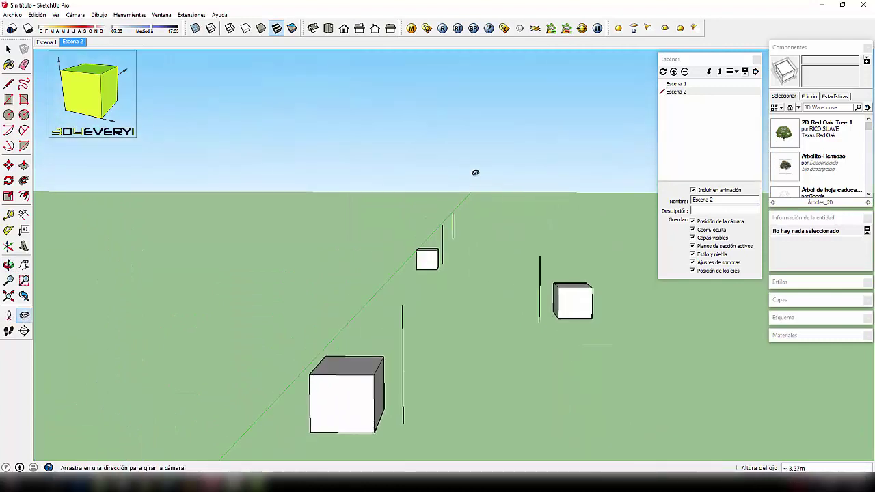
click(674, 72)
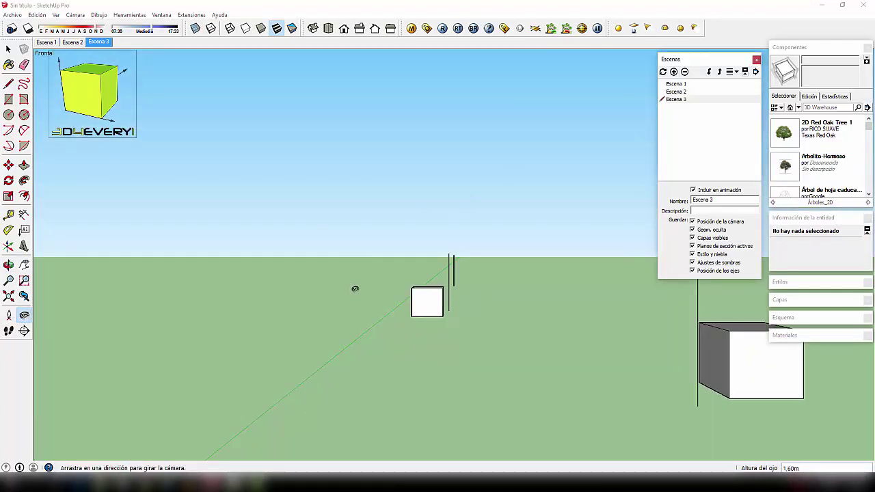
Save another eye-level viewpoint as Escena 4
click(11, 315)
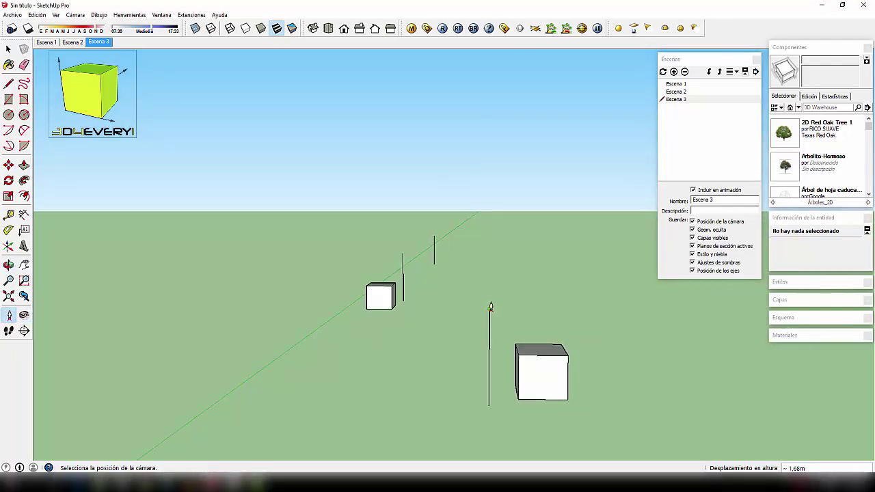
drag(490, 307, 433, 234)
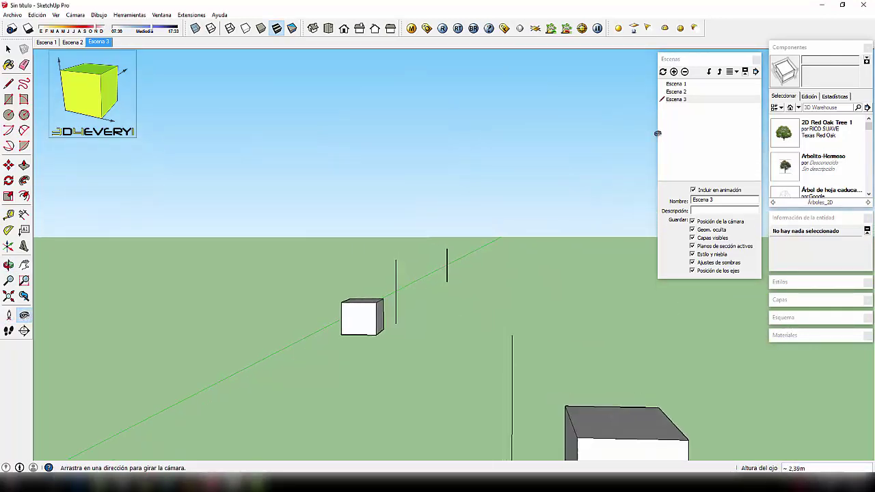
click(674, 73)
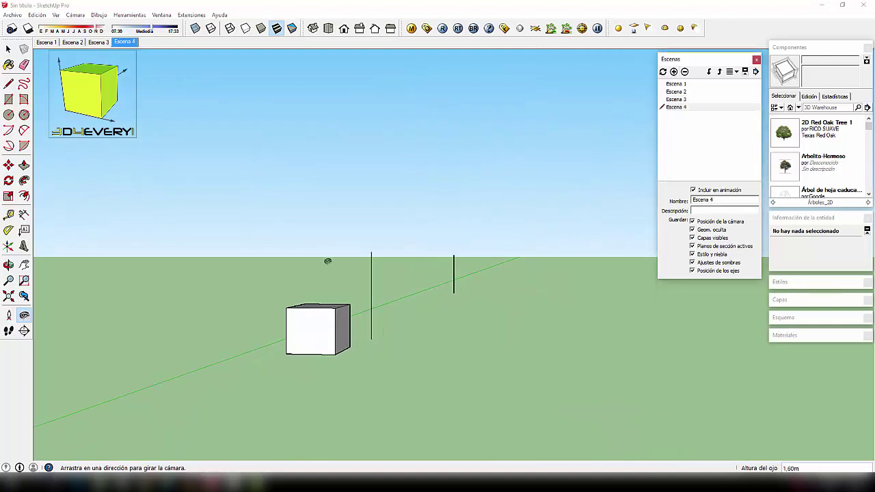
Save a 1.70 m eye-level view near the cube as Escena 5, then return to Escena 1
drag(328, 261, 317, 309)
click(9, 315)
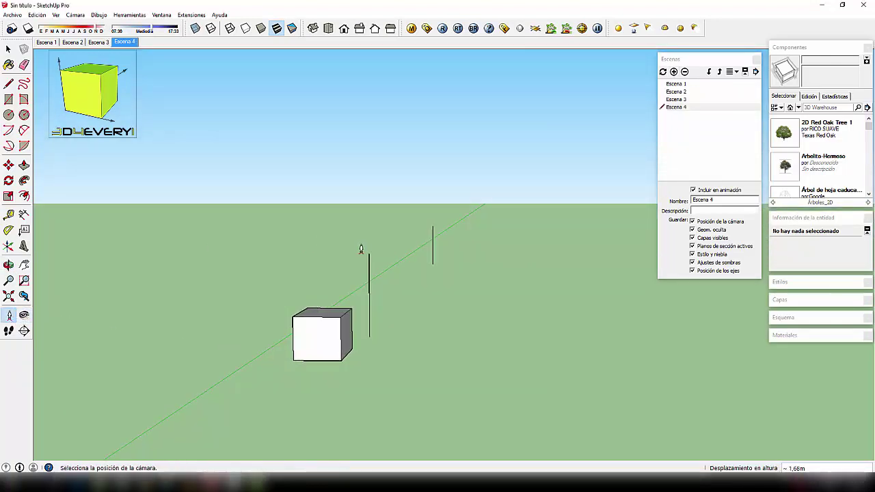
drag(369, 254, 478, 228)
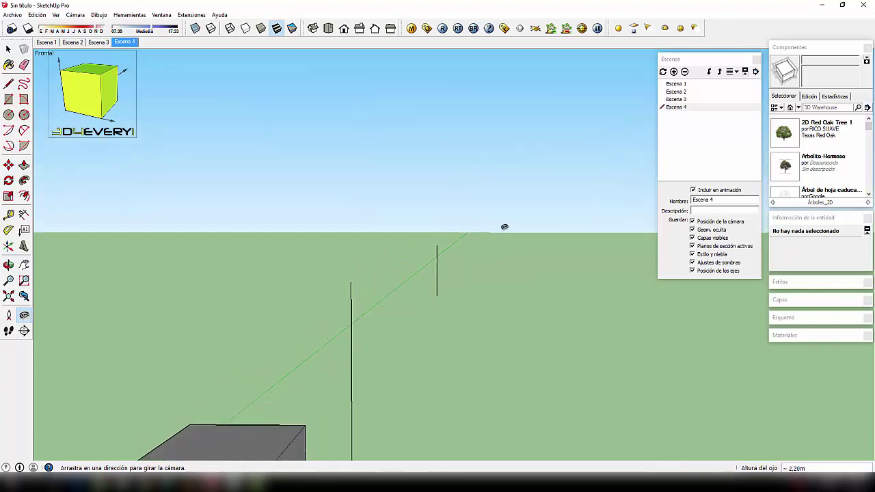
text(1.7)
key(Return)
click(674, 72)
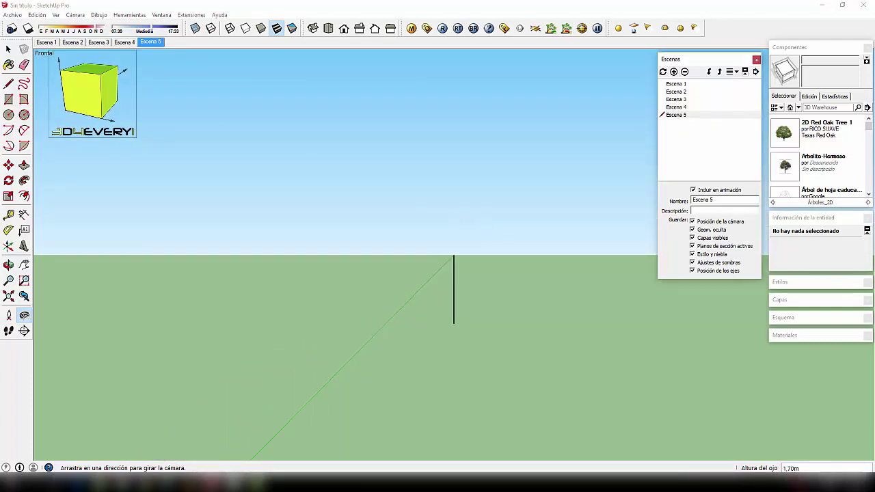
click(47, 42)
right_click(49, 43)
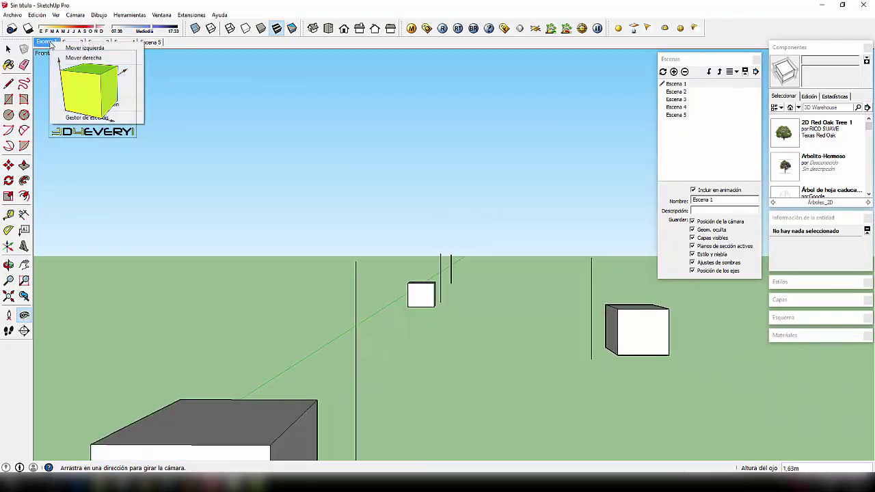
Play the five-scene walkthrough animation and stop it on Escena 5
click(82, 104)
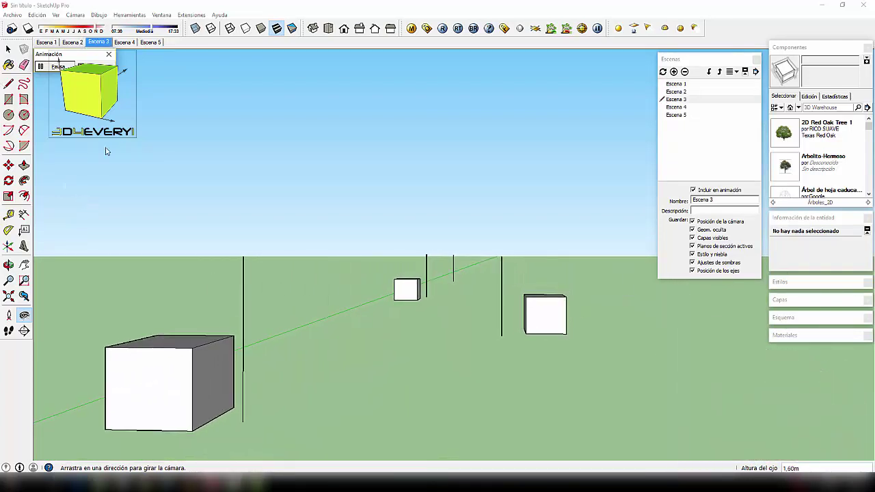
click(150, 41)
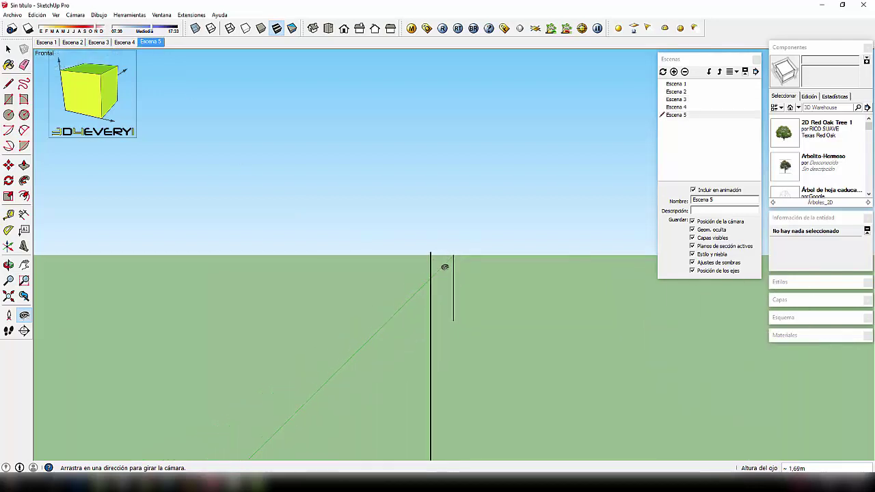
Copy the nearby vertical pole to a new spot on the ground using Move with Ctrl
mouse_move(456, 311)
mouse_down()
mouse_move(387, 360)
mouse_move(452, 384)
mouse_up()
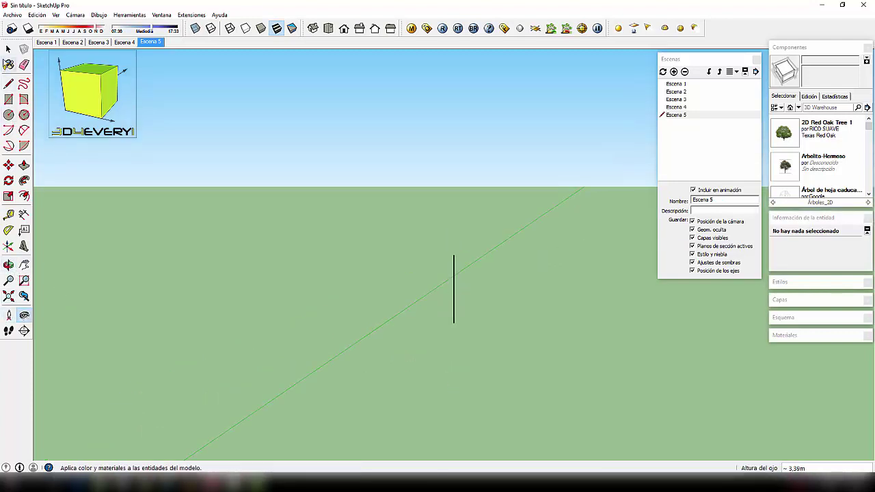
click(8, 49)
middle_drag(367, 313, 455, 382)
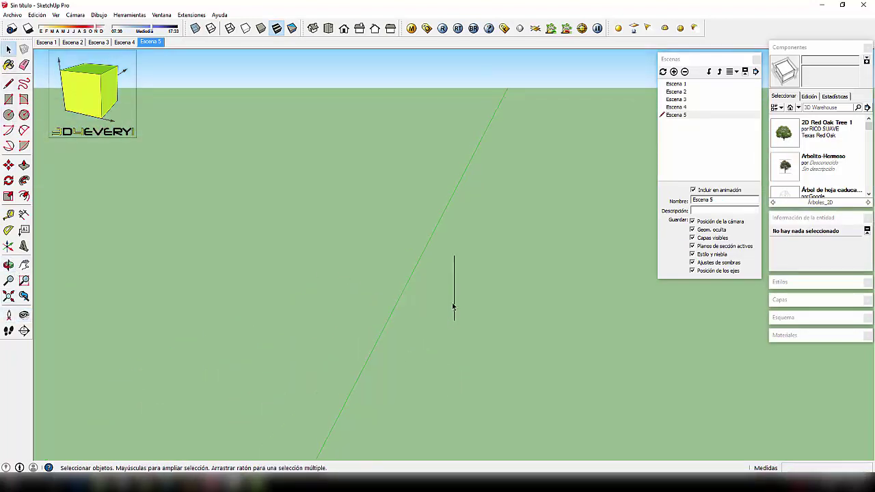
middle_drag(454, 307, 451, 309)
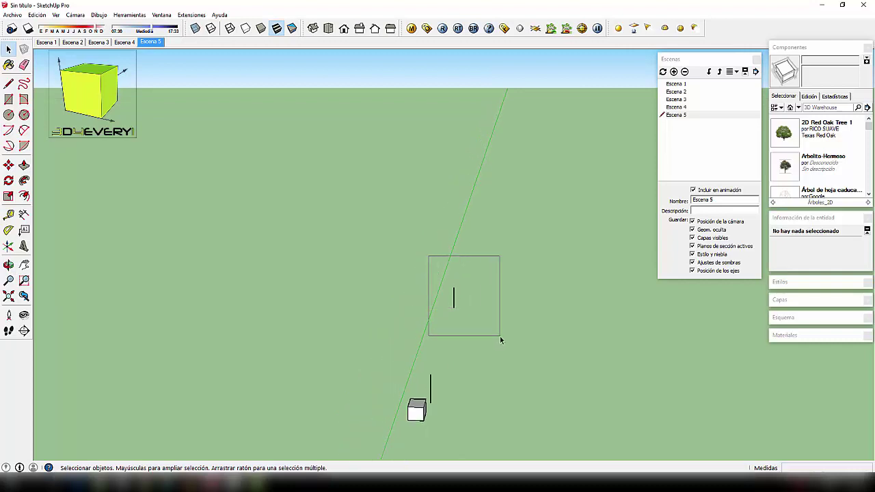
key(m)
click(479, 326)
key(ctrl)
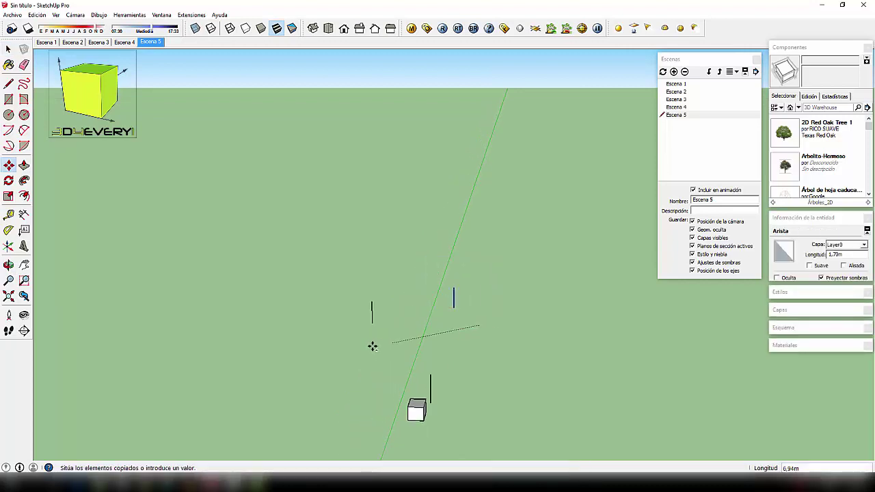
click(315, 341)
middle_drag(313, 334, 309, 322)
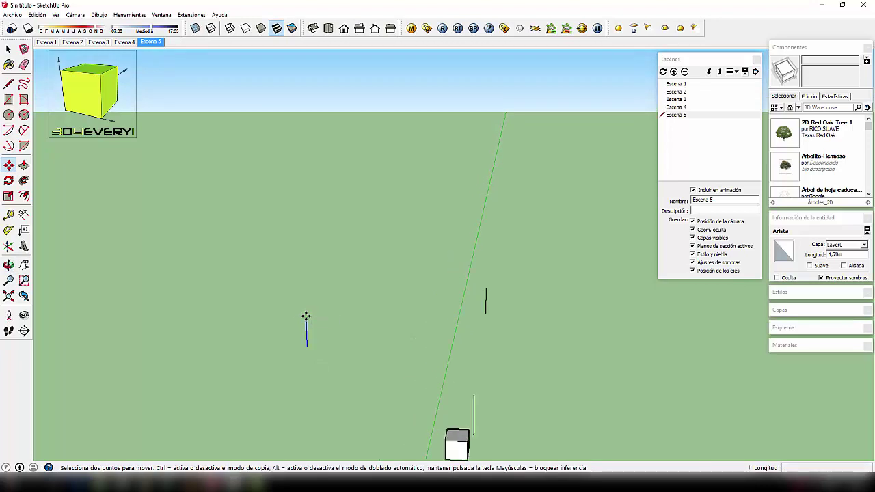
key(Escape)
Erase an unwanted edge beside the copied pole and check the ground from another angle
key(l)
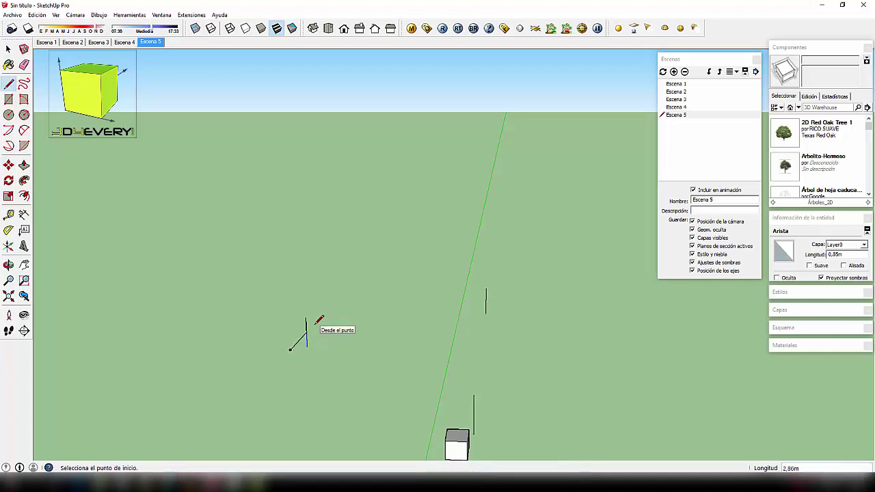
key(e)
click(302, 318)
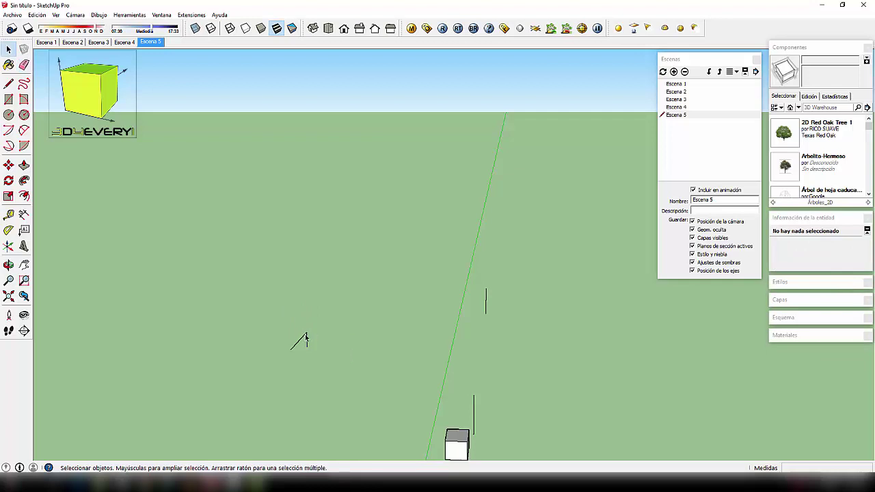
middle_drag(350, 353, 348, 331)
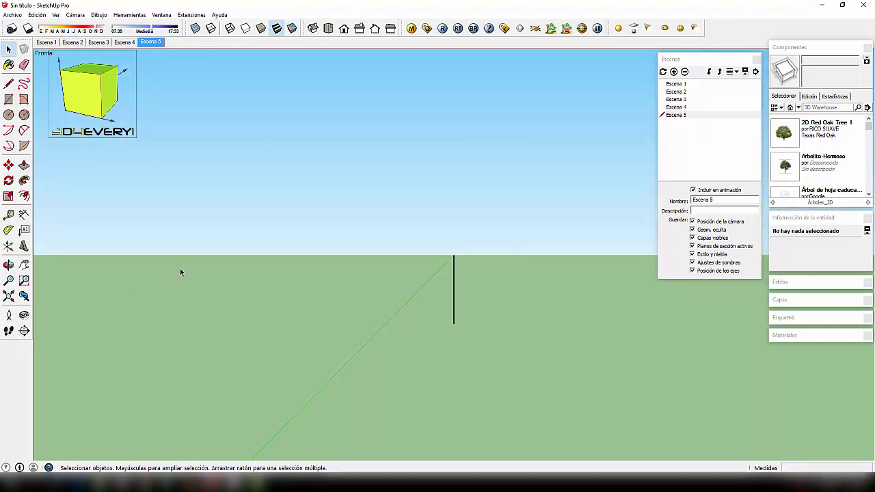
Save a 1.70 m eye-level view facing the far corner post as Escena 6, then show Escena 1
mouse_move(364, 331)
middle_down()
mouse_move(356, 351)
mouse_move(277, 348)
middle_up()
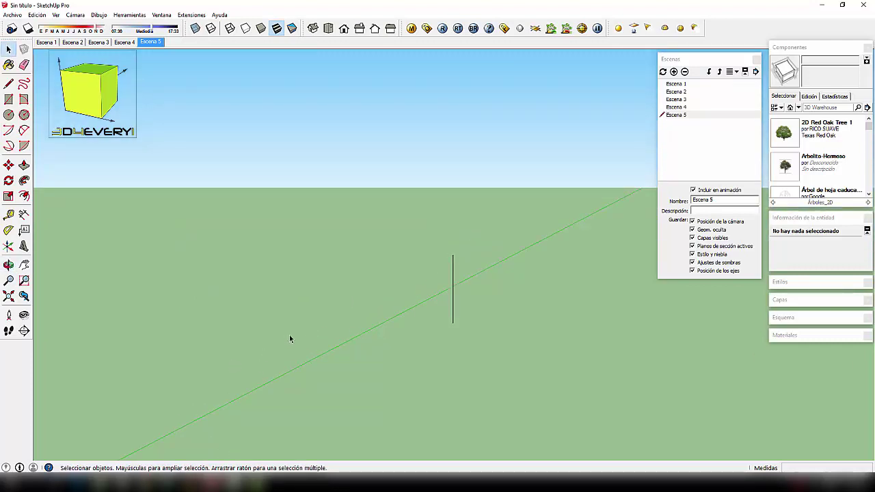
scroll(454, 289, down, 2)
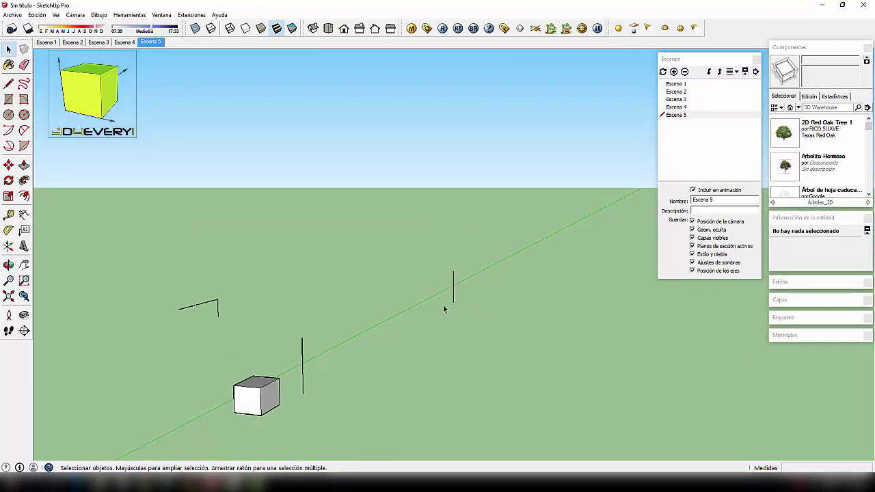
middle_drag(444, 307, 414, 333)
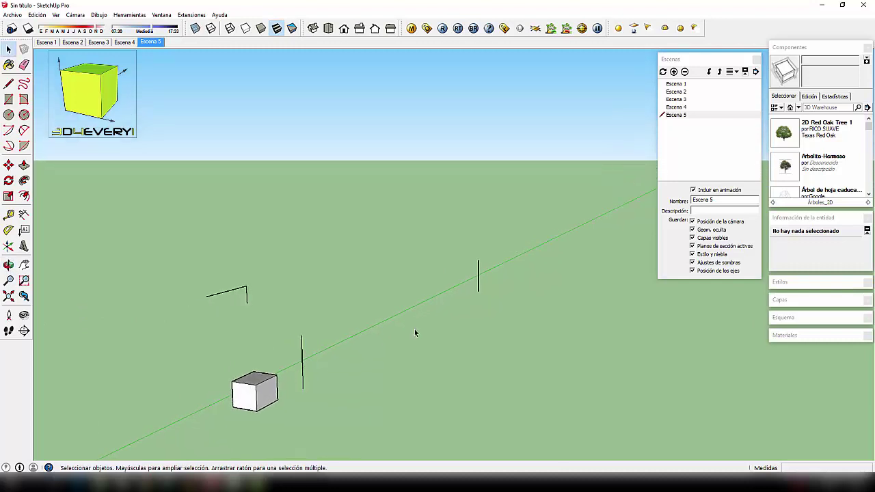
click(9, 315)
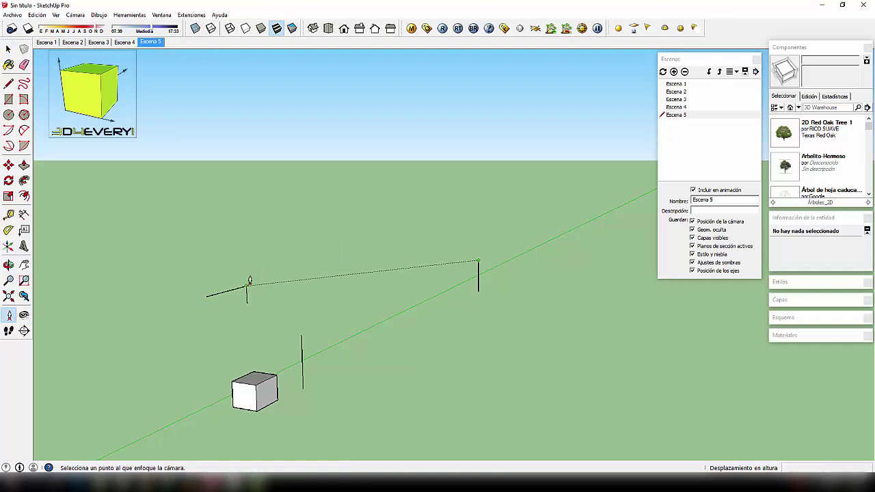
drag(246, 282, 478, 261)
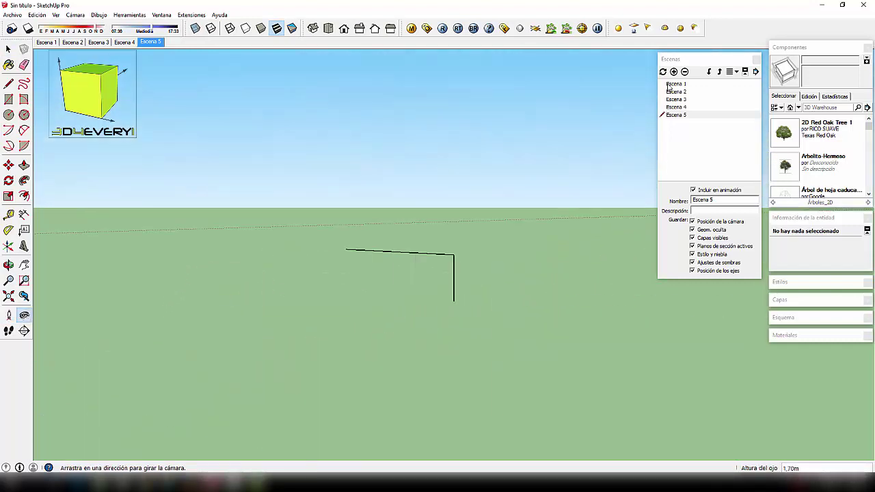
click(674, 73)
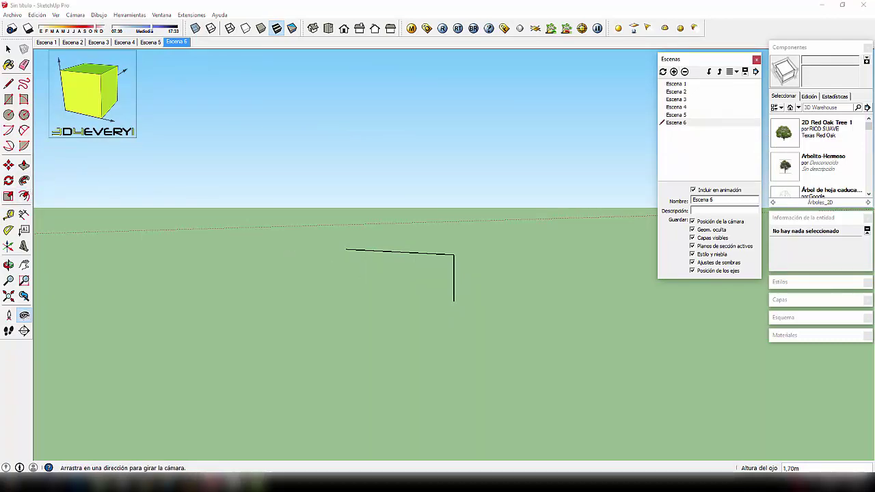
click(54, 43)
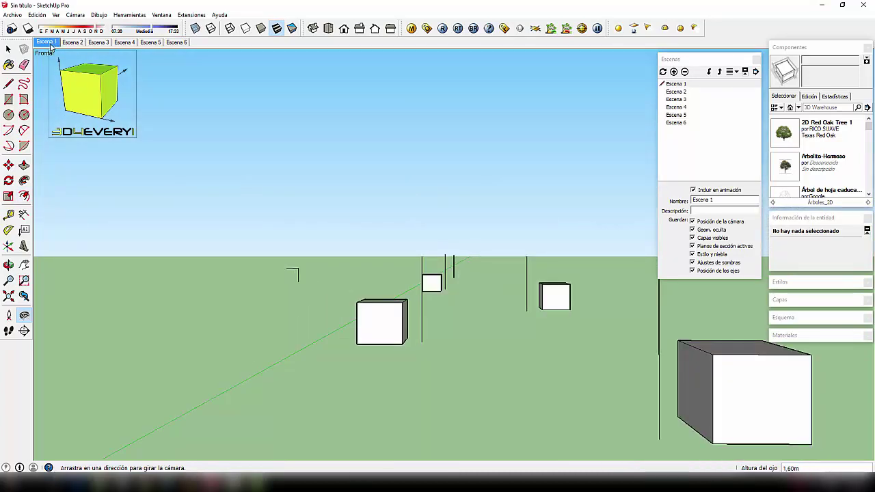
Start the walkthrough animation of all six scenes from the scene tab's menu
right_click(51, 45)
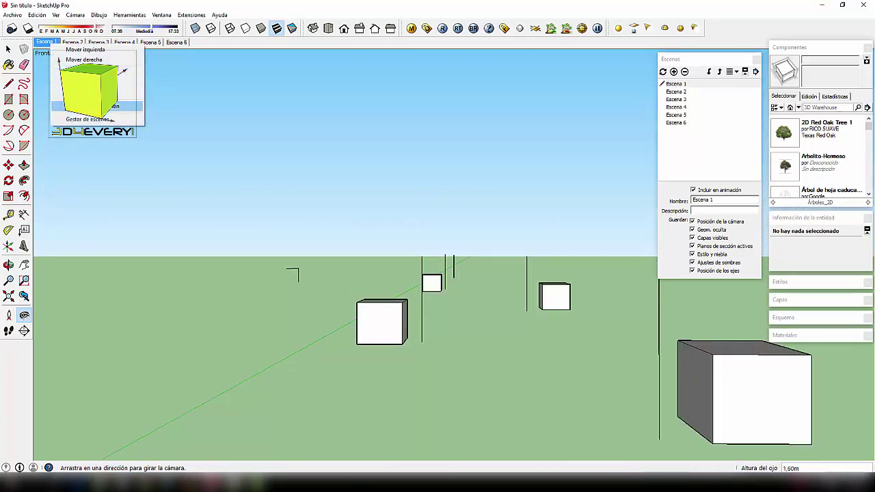
click(102, 106)
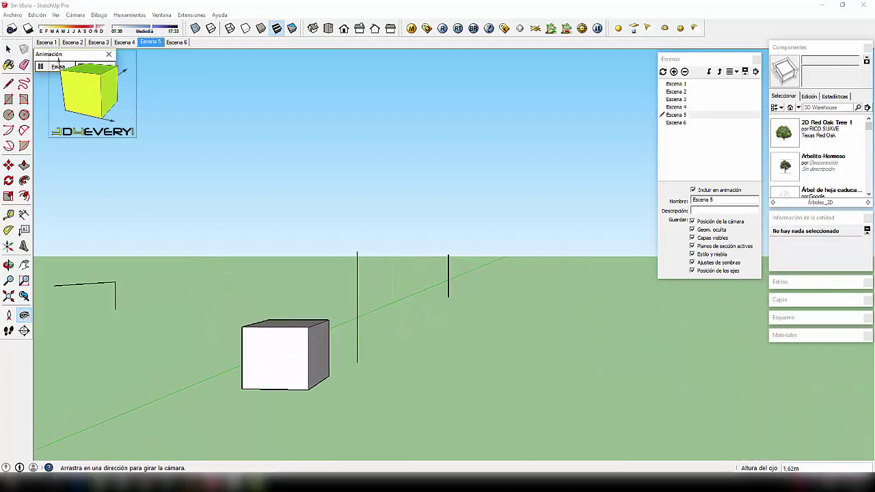
Draw a rectangular footprint on the ground and push/pull it up into a large box
mouse_move(303, 307)
mouse_down()
mouse_move(273, 328)
mouse_move(236, 324)
mouse_move(449, 379)
mouse_move(359, 352)
mouse_up()
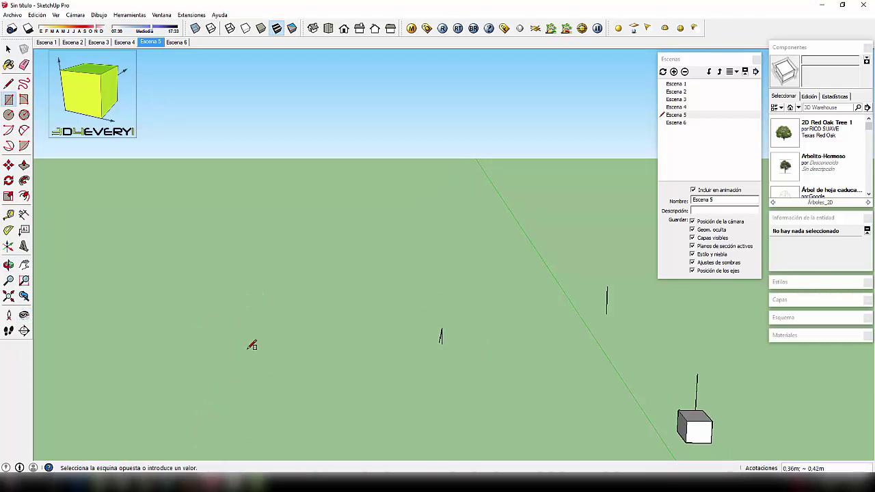
scroll(269, 351, down, 2)
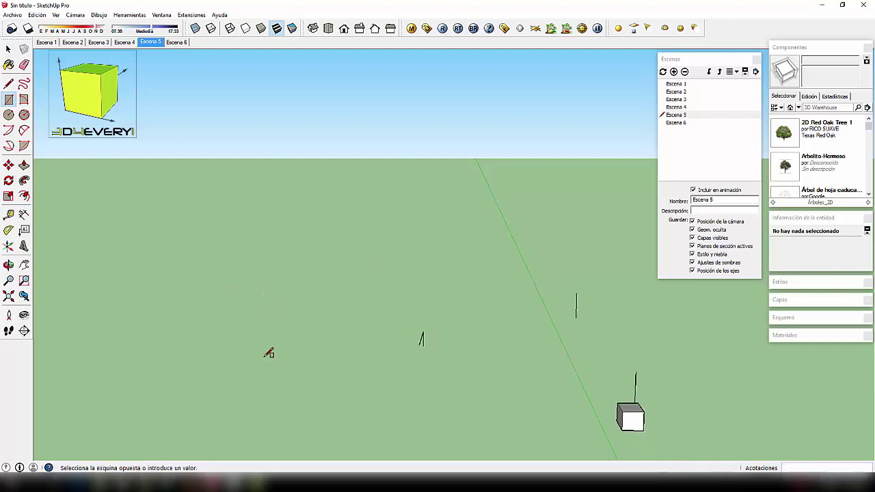
click(285, 357)
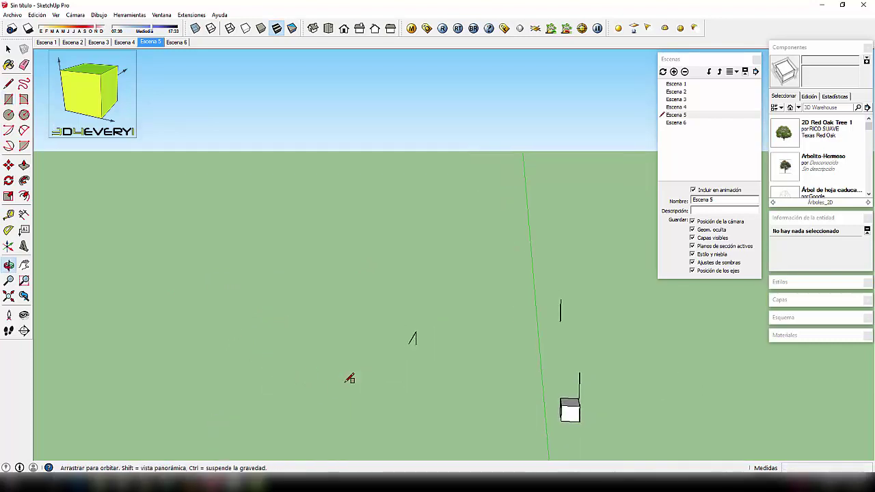
click(358, 380)
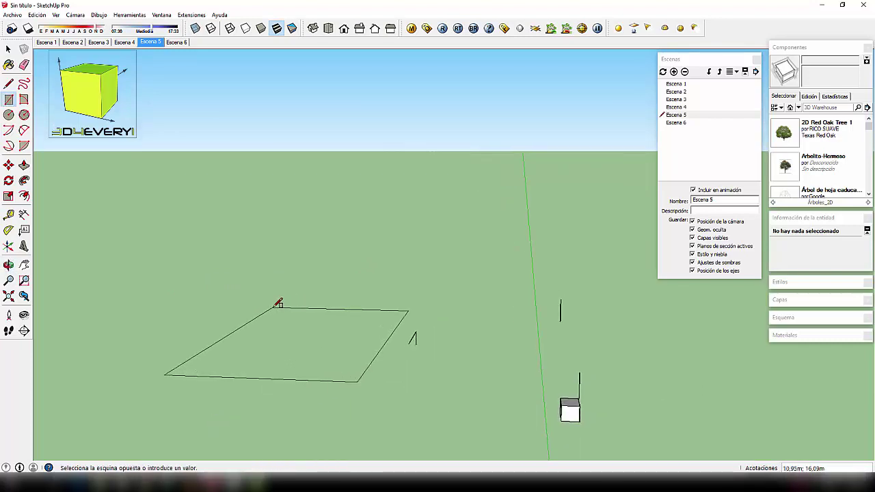
click(279, 303)
key(p)
middle_drag(278, 300, 322, 390)
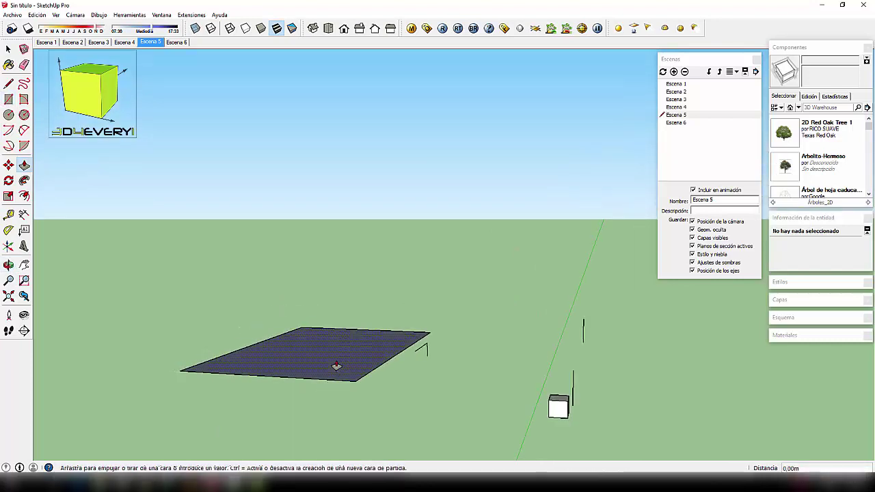
click(317, 250)
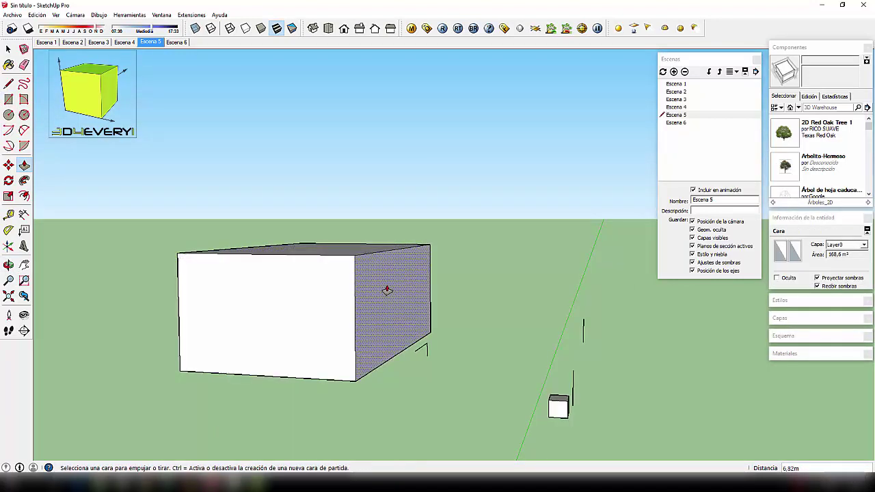
Pull a thin rectangle on the box's side wall out 3.40 m as a canopy slab
middle_drag(396, 295, 296, 302)
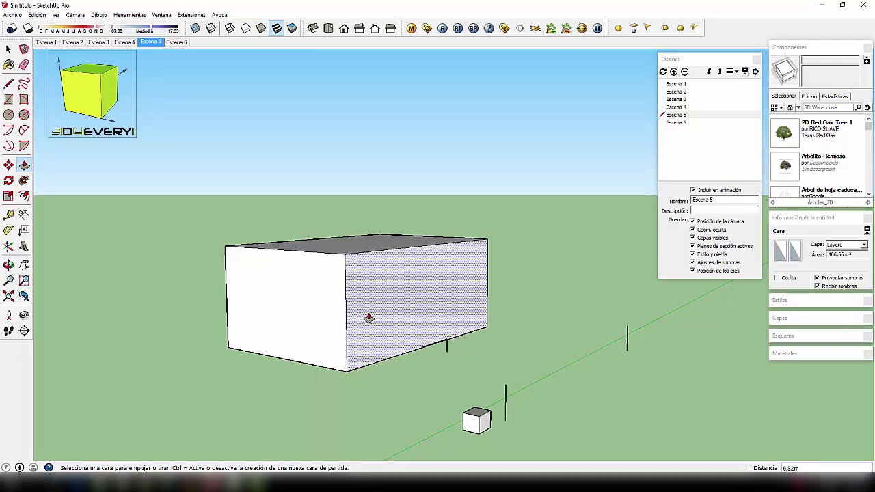
key(r)
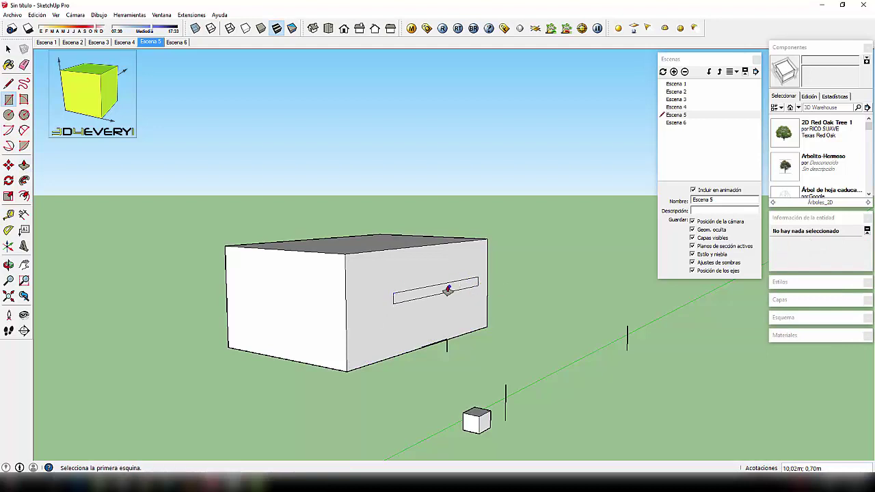
key(p)
click(445, 291)
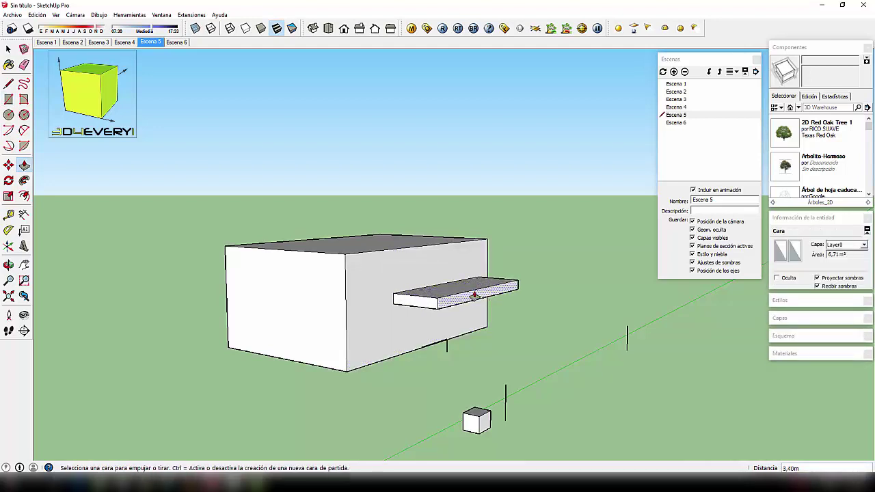
scroll(474, 295, down, 3)
middle_drag(357, 351, 408, 348)
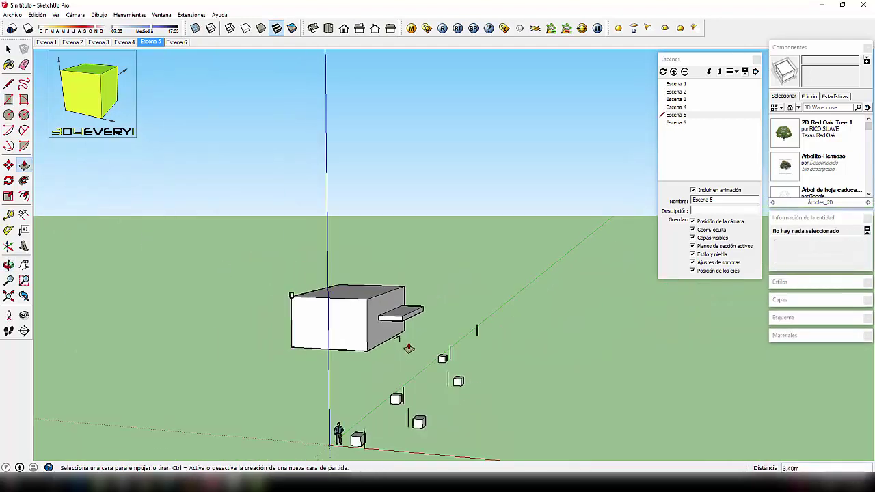
scroll(463, 347, up, 3)
scroll(461, 350, up, 1)
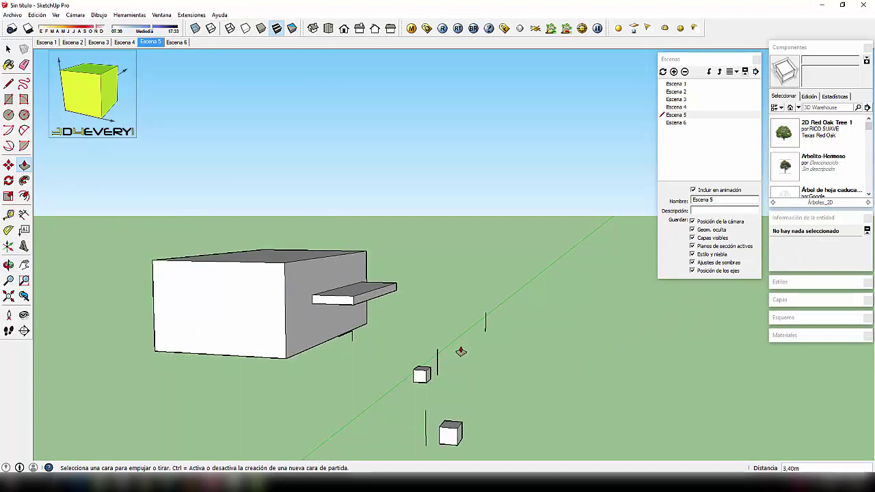
In Escena 6, position the camera at 1.70 m eye level under the canopy, facing the wall midpoint
click(177, 42)
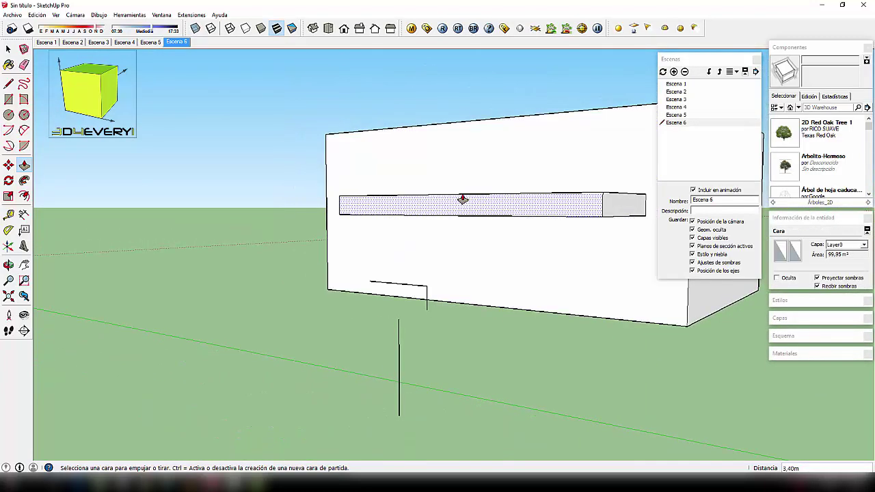
click(8, 165)
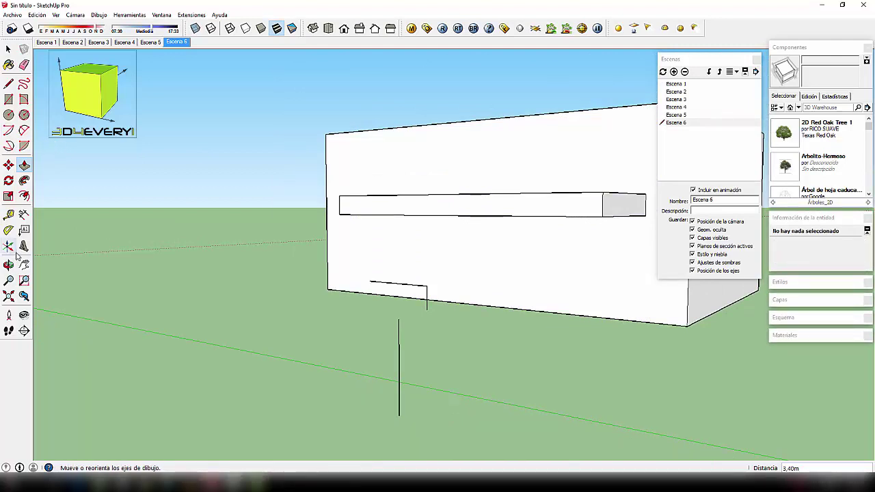
click(8, 315)
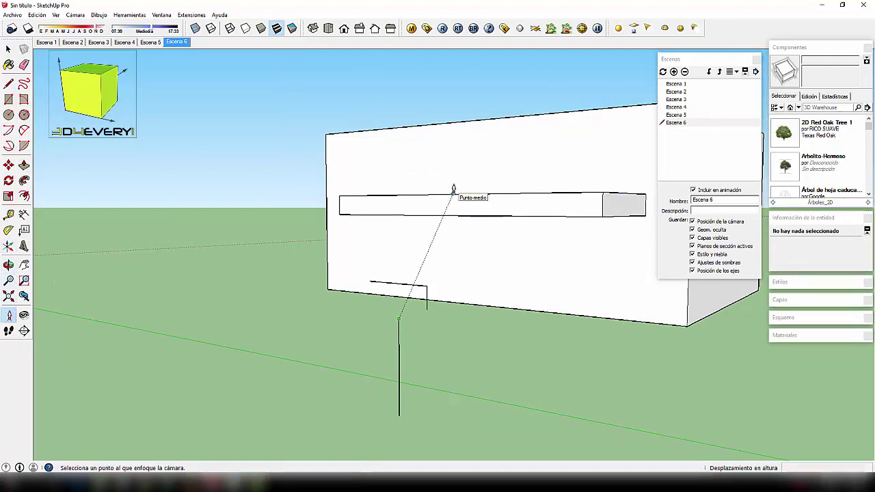
drag(453, 189, 453, 189)
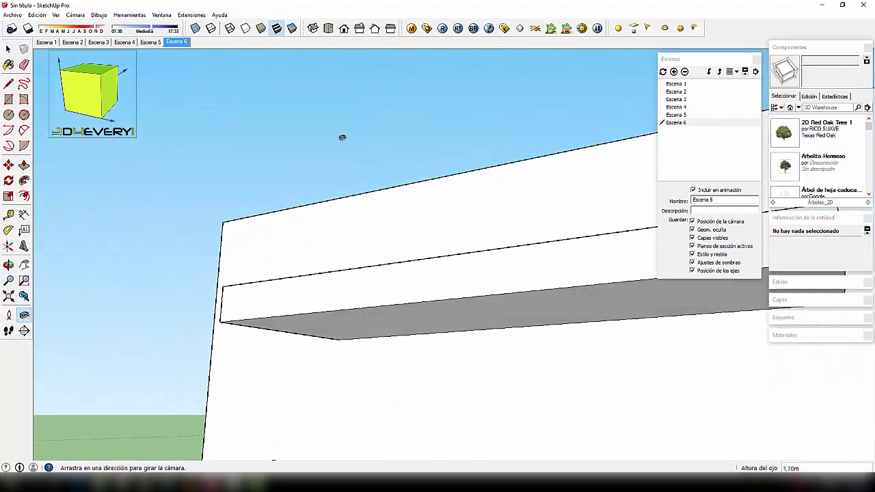
Update Escena 6 with this view, then review Escena 5 and Escena 4
right_click(175, 43)
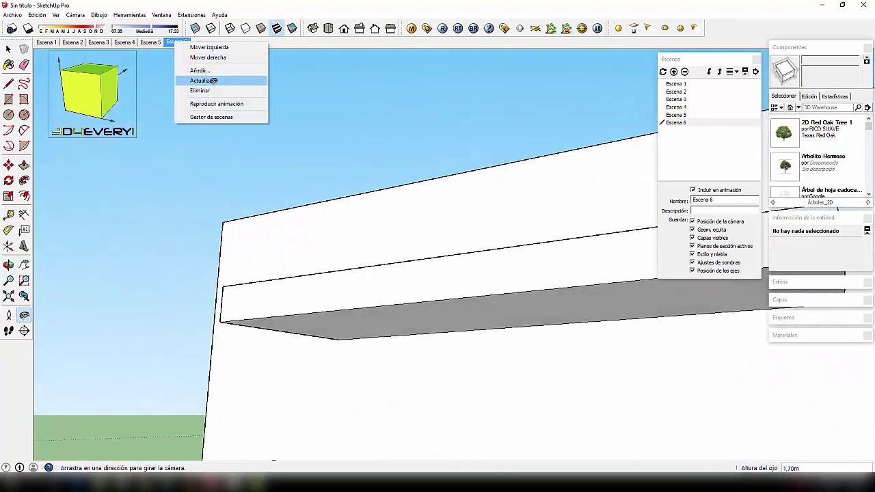
click(213, 80)
click(150, 44)
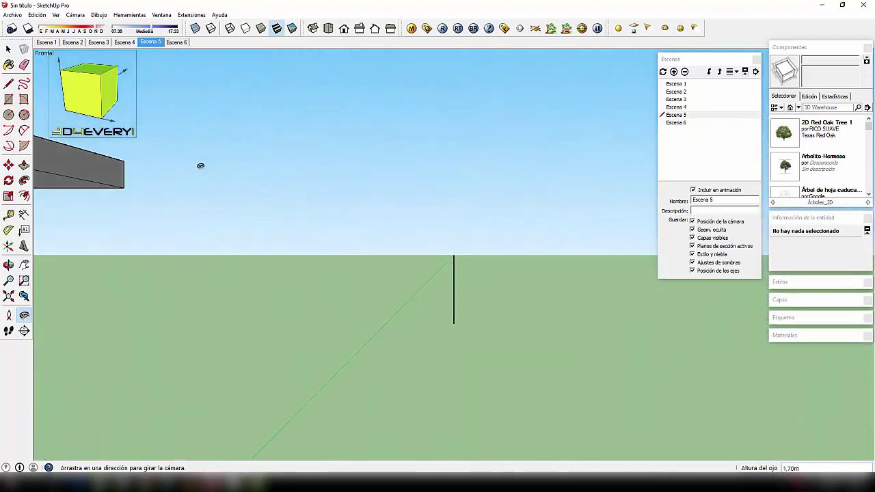
click(122, 43)
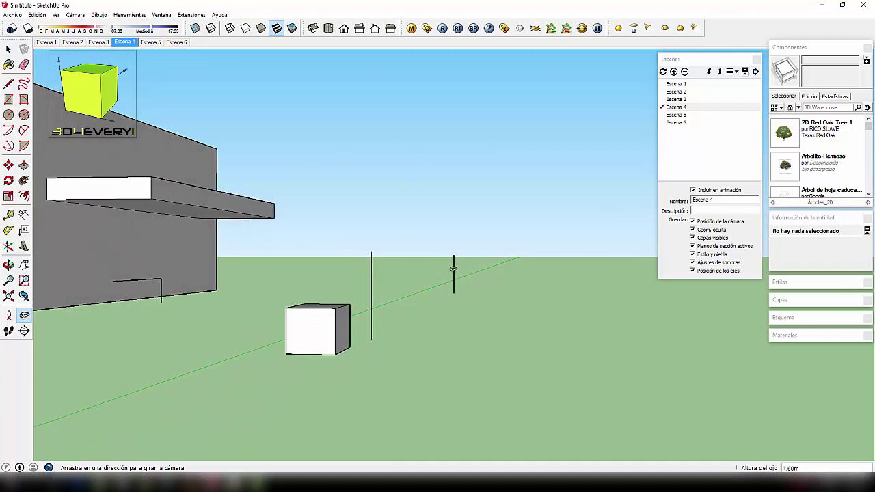
Play the scene walkthrough animation
right_click(146, 45)
click(177, 123)
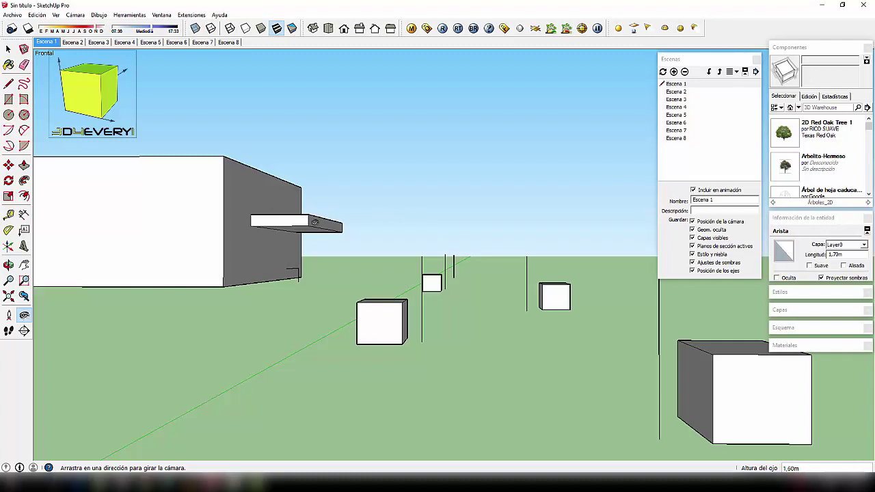
click(36, 14)
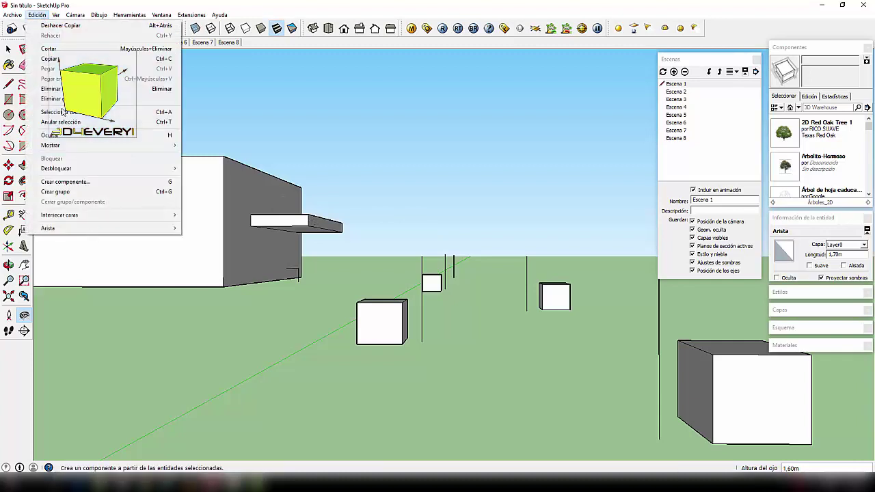
mouse_move(102, 159)
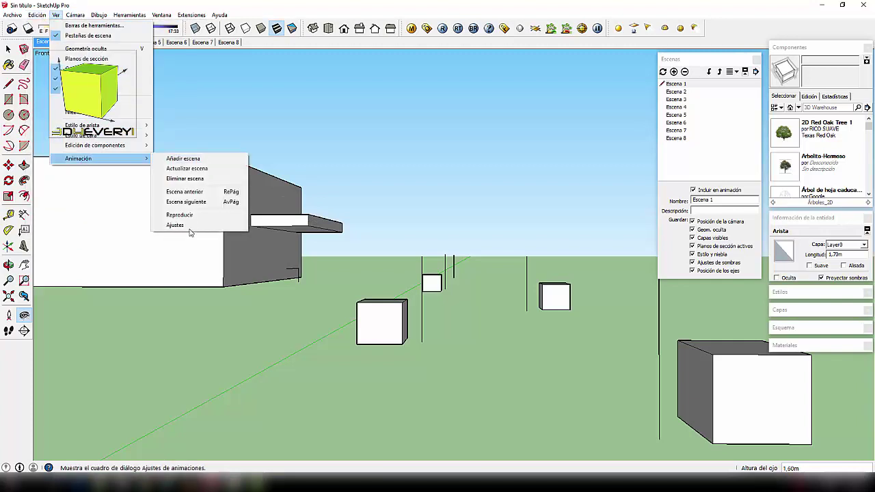
click(187, 225)
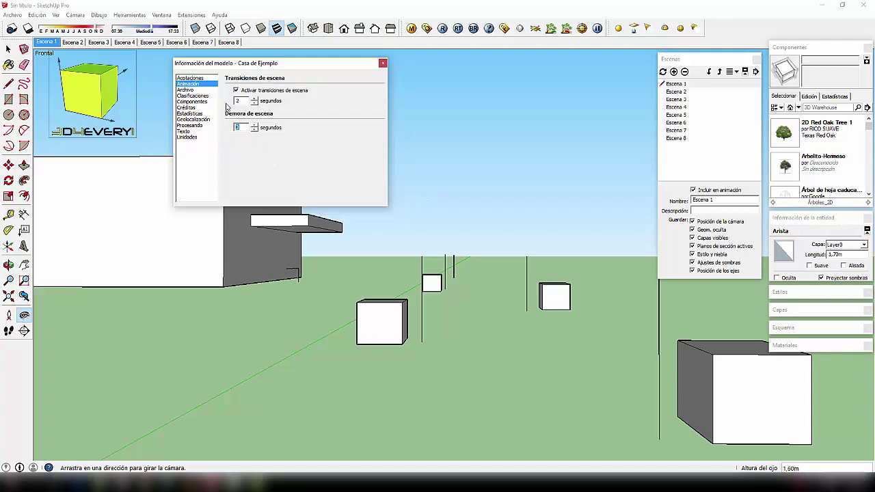
click(383, 64)
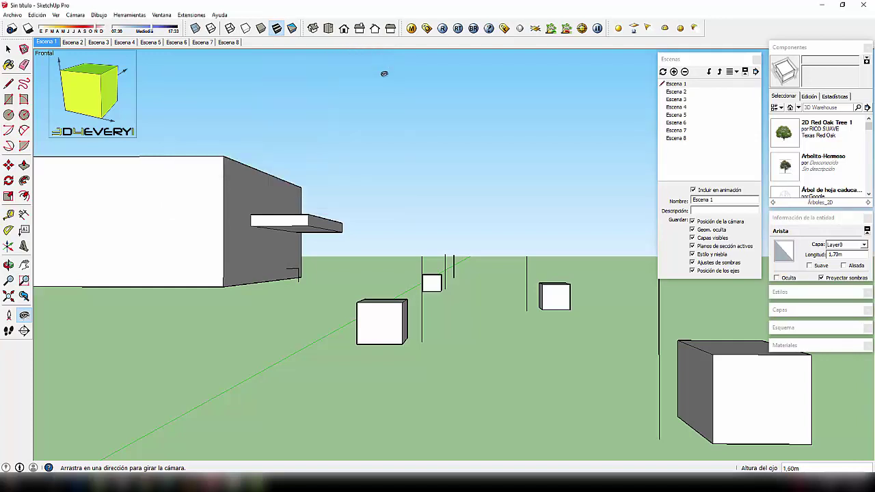